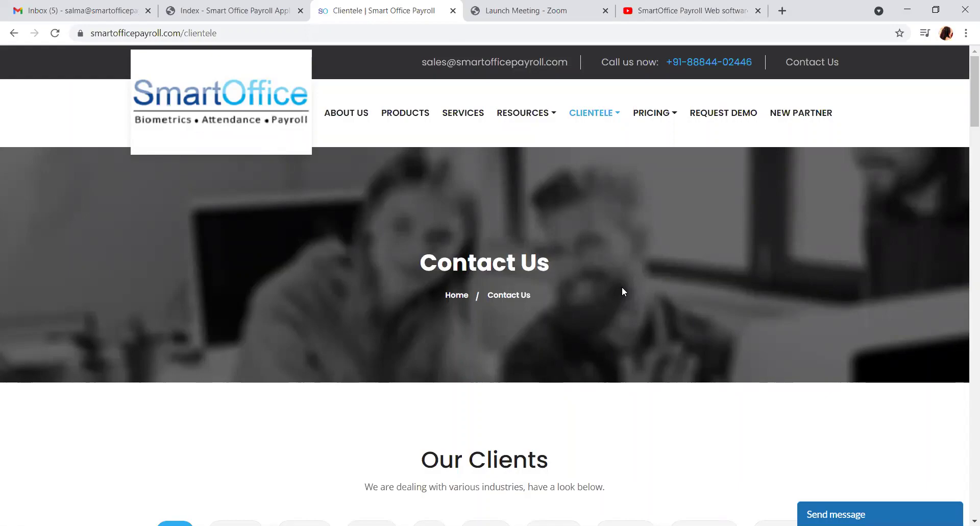
- Bring up the list of payroll clients on the SmartOffice page
{"action": "scroll", "coordinate": [582, 291], "scroll_direction": "down", "scroll_amount": 15}
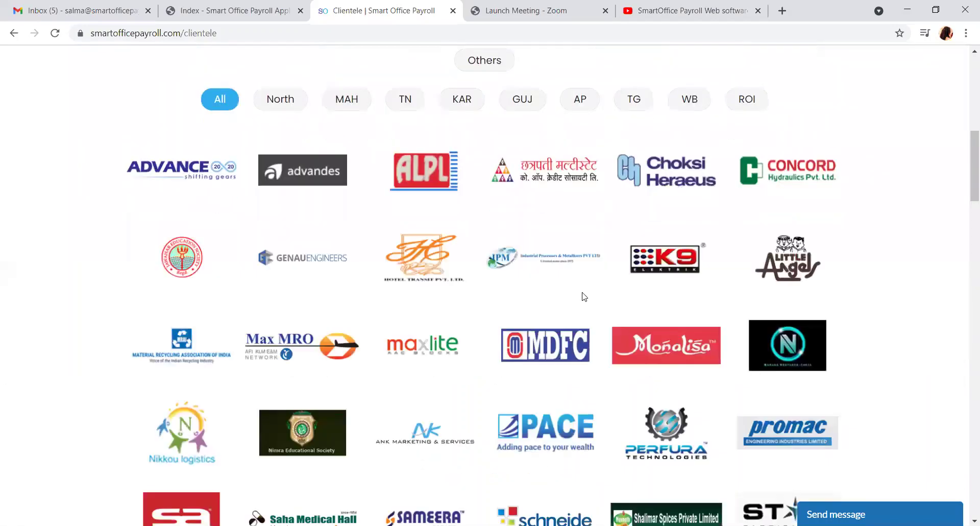
{"action": "scroll", "coordinate": [554, 284], "scroll_direction": "down", "scroll_amount": 3}
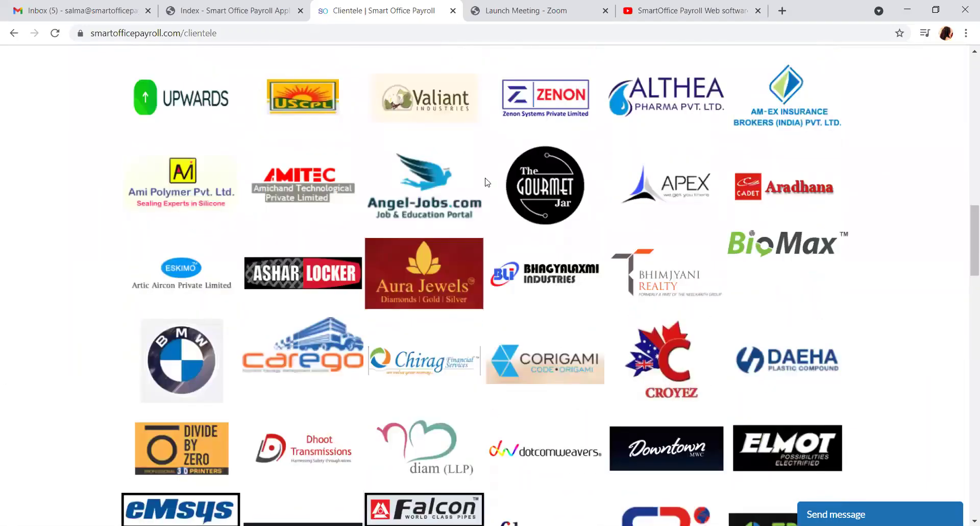
{"action": "scroll", "coordinate": [474, 188], "scroll_direction": "up", "scroll_amount": 2}
{"action": "scroll", "coordinate": [474, 188], "scroll_direction": "up", "scroll_amount": 6}
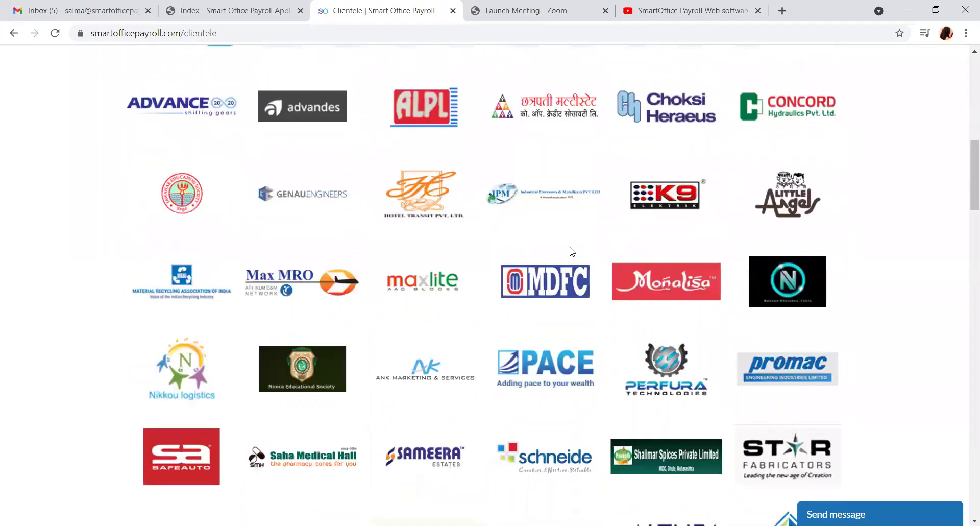
{"action": "scroll", "coordinate": [568, 251], "scroll_direction": "up", "scroll_amount": 3}
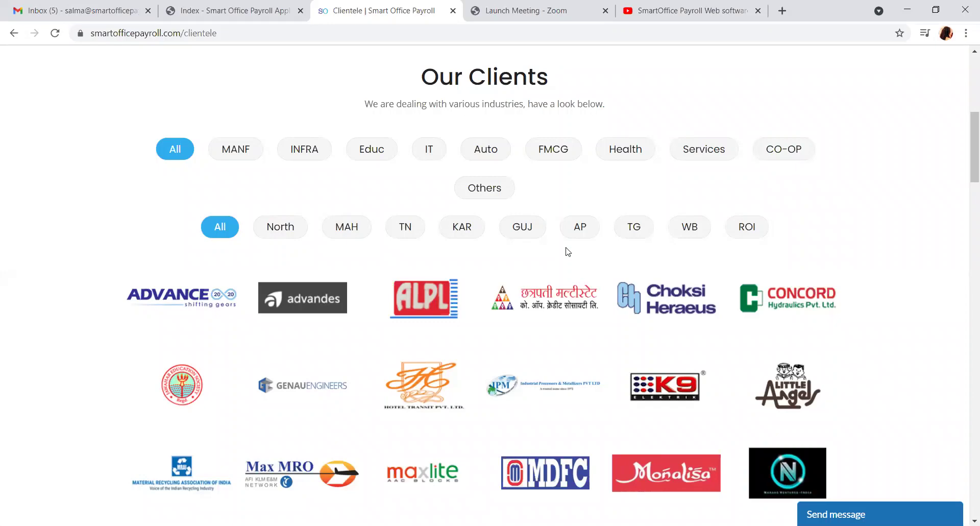
{"action": "scroll", "coordinate": [533, 245], "scroll_direction": "down", "scroll_amount": 10}
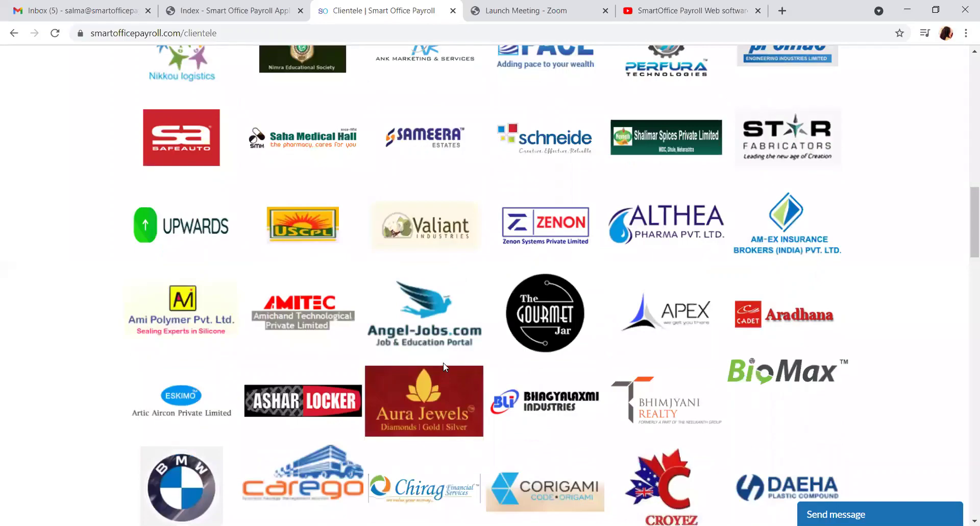
{"action": "scroll", "coordinate": [443, 364], "scroll_direction": "down", "scroll_amount": 5}
{"action": "scroll", "coordinate": [443, 365], "scroll_direction": "up", "scroll_amount": 15}
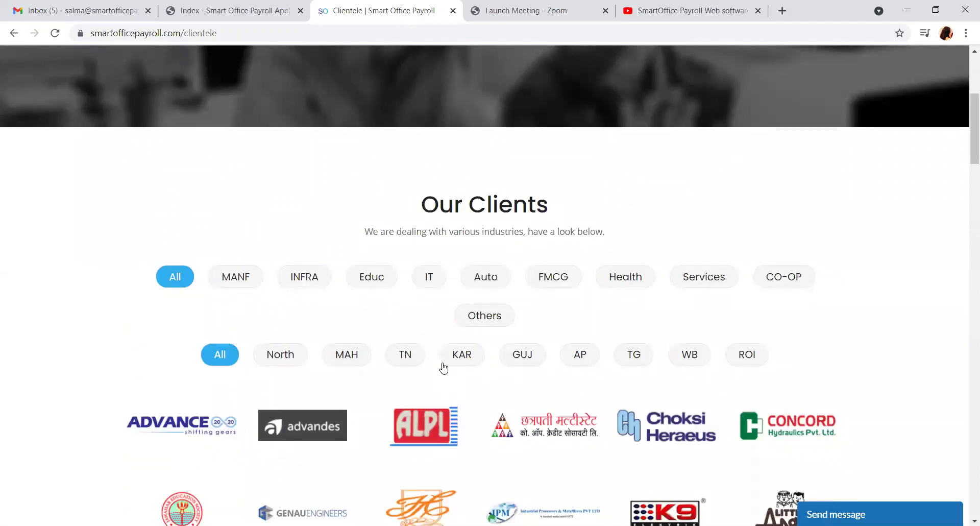
{"action": "scroll", "coordinate": [533, 248], "scroll_direction": "up", "scroll_amount": 5}
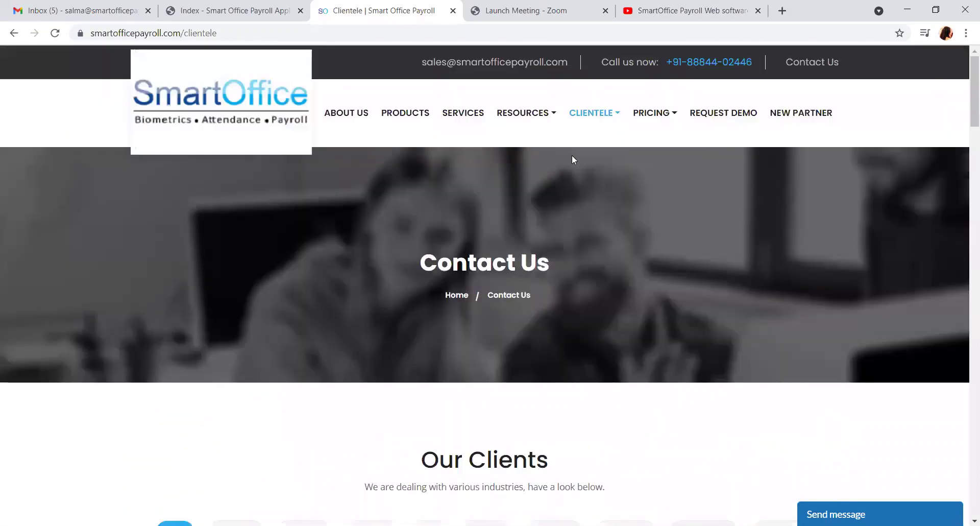
{"action": "mouse_move", "coordinate": [591, 119]}
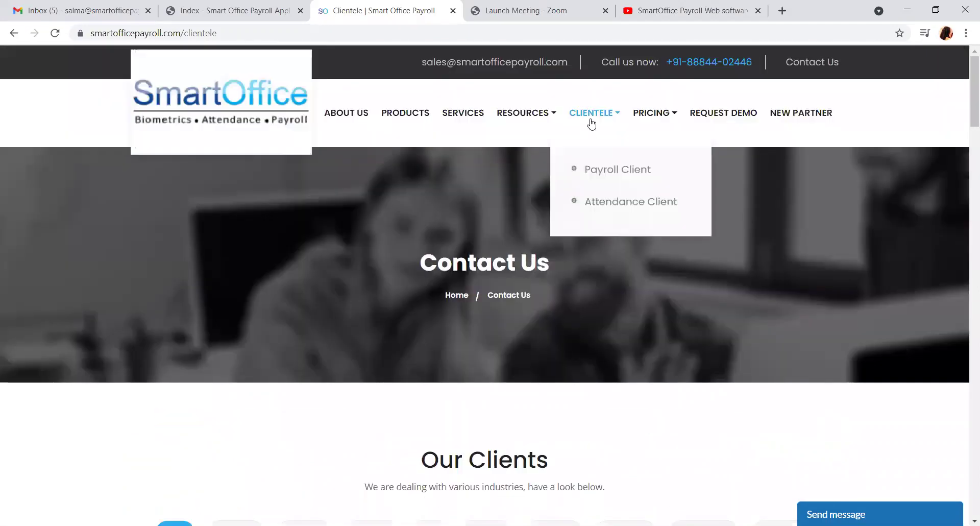
{"action": "left_click", "coordinate": [615, 173]}
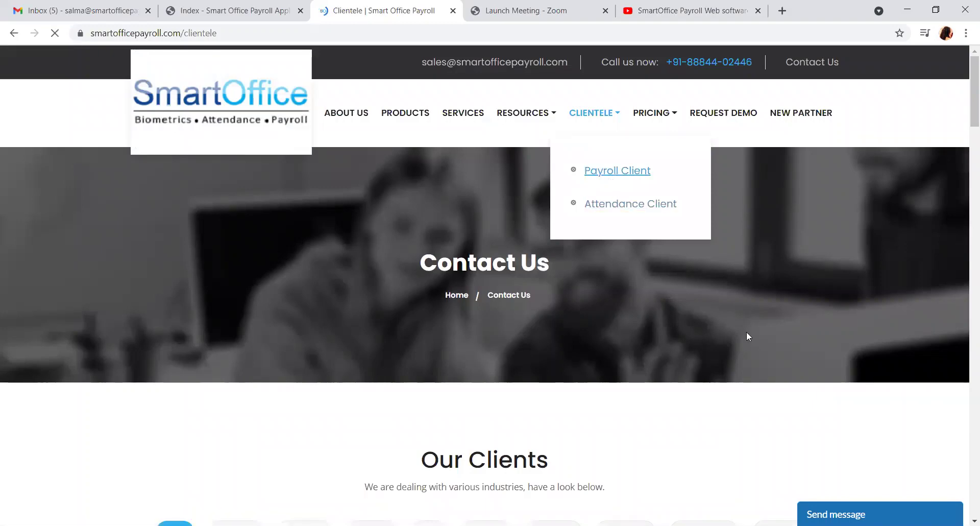
- Review the payroll clients list, glancing at the Zoom meeting tab before returning
{"action": "scroll", "coordinate": [455, 309], "scroll_direction": "down", "scroll_amount": 5}
{"action": "scroll", "coordinate": [521, 332], "scroll_direction": "down", "scroll_amount": 4}
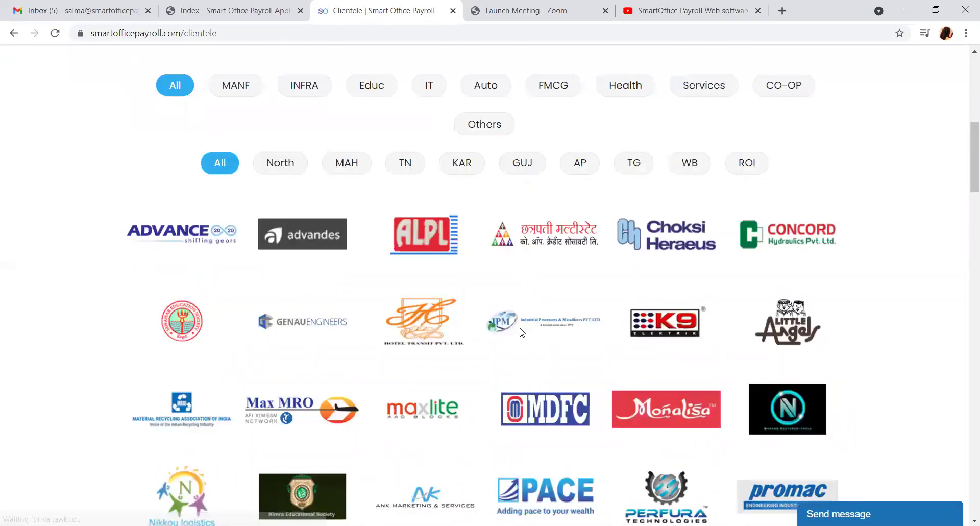
{"action": "scroll", "coordinate": [521, 332], "scroll_direction": "down", "scroll_amount": 4}
{"action": "scroll", "coordinate": [520, 332], "scroll_direction": "up", "scroll_amount": 5}
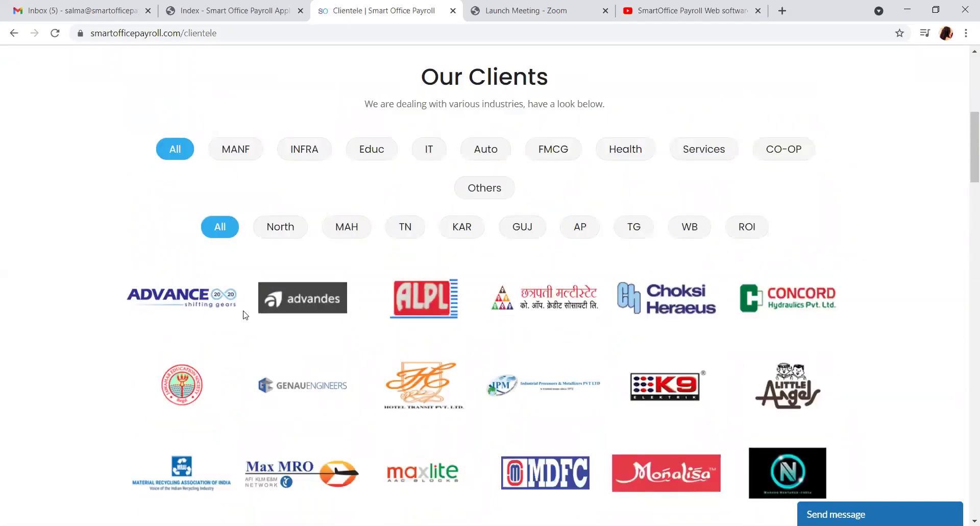
{"action": "scroll", "coordinate": [653, 332], "scroll_direction": "down", "scroll_amount": 4}
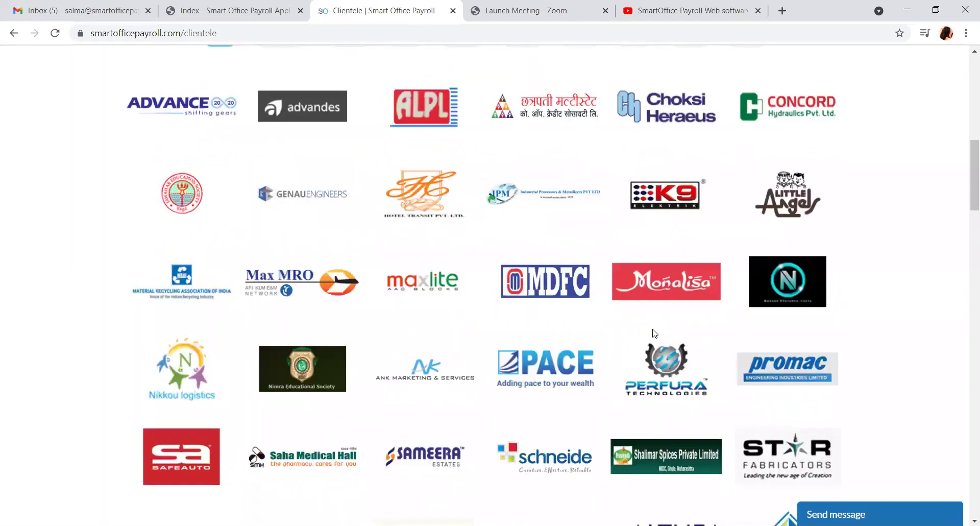
{"action": "scroll", "coordinate": [568, 347], "scroll_direction": "down", "scroll_amount": 5}
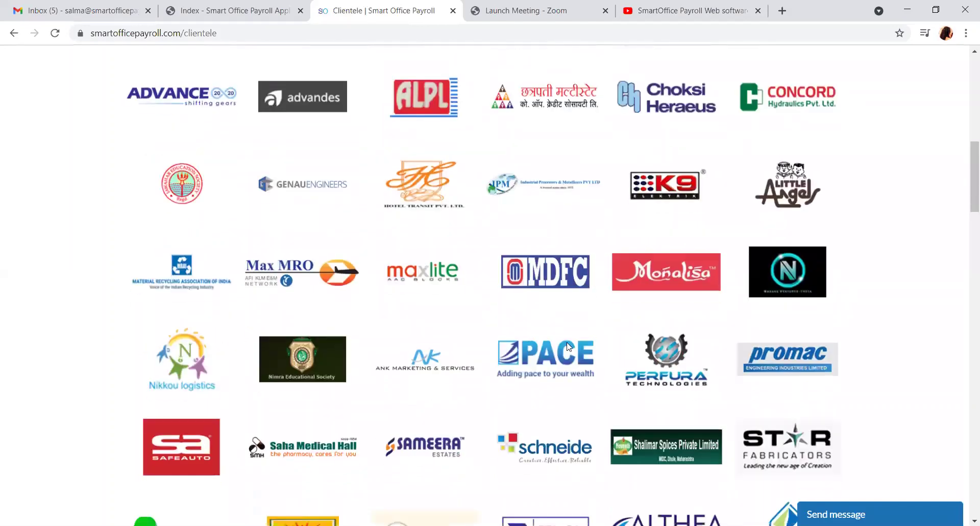
{"action": "scroll", "coordinate": [568, 346], "scroll_direction": "down", "scroll_amount": 5}
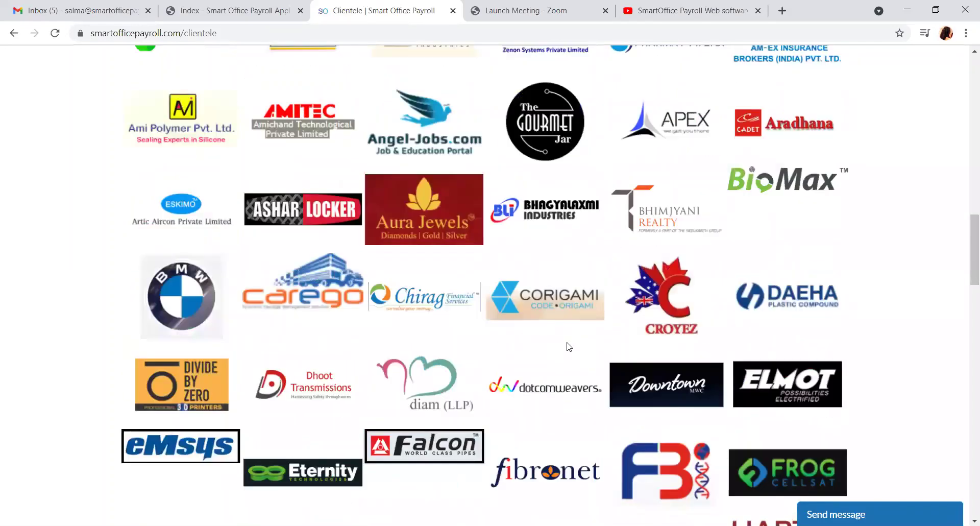
{"action": "scroll", "coordinate": [567, 346], "scroll_direction": "up", "scroll_amount": 4}
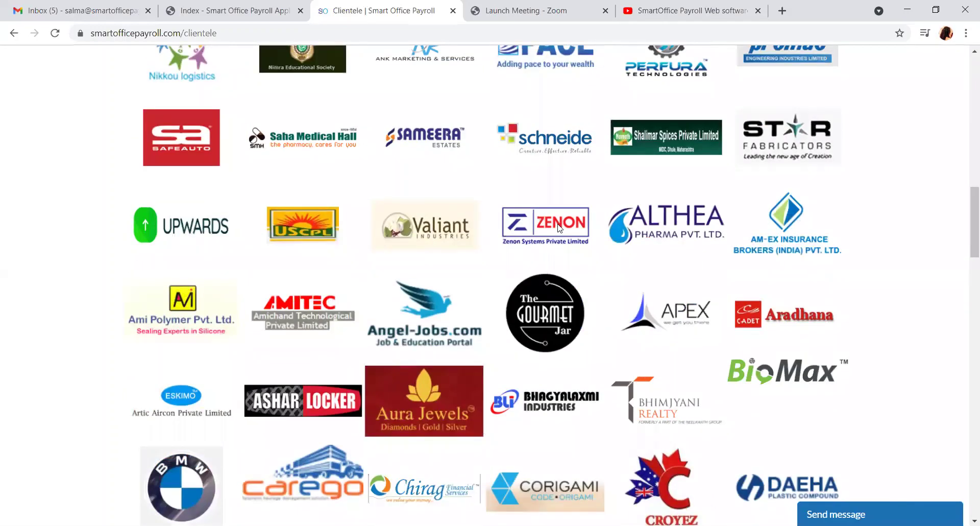
{"action": "scroll", "coordinate": [555, 233], "scroll_direction": "up", "scroll_amount": 7}
{"action": "scroll", "coordinate": [555, 234], "scroll_direction": "up", "scroll_amount": 10}
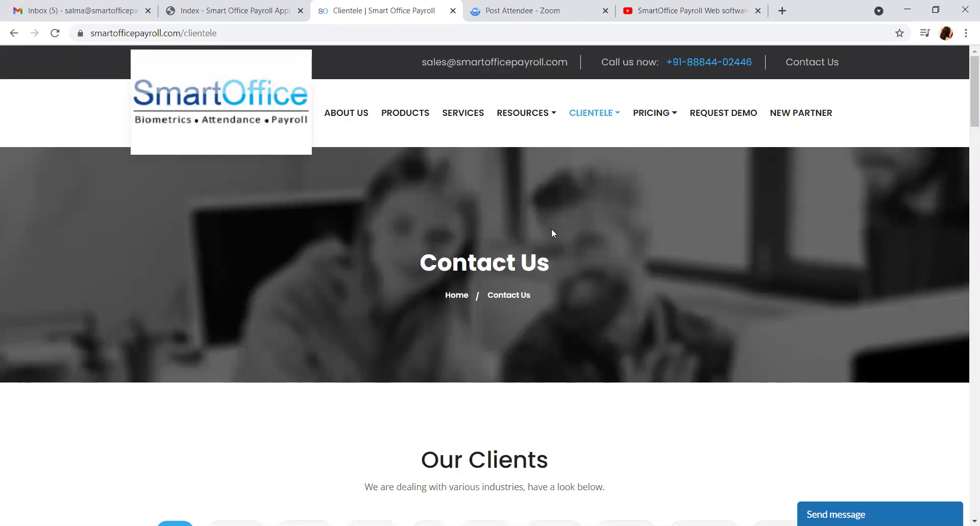
{"action": "left_click", "coordinate": [525, 7]}
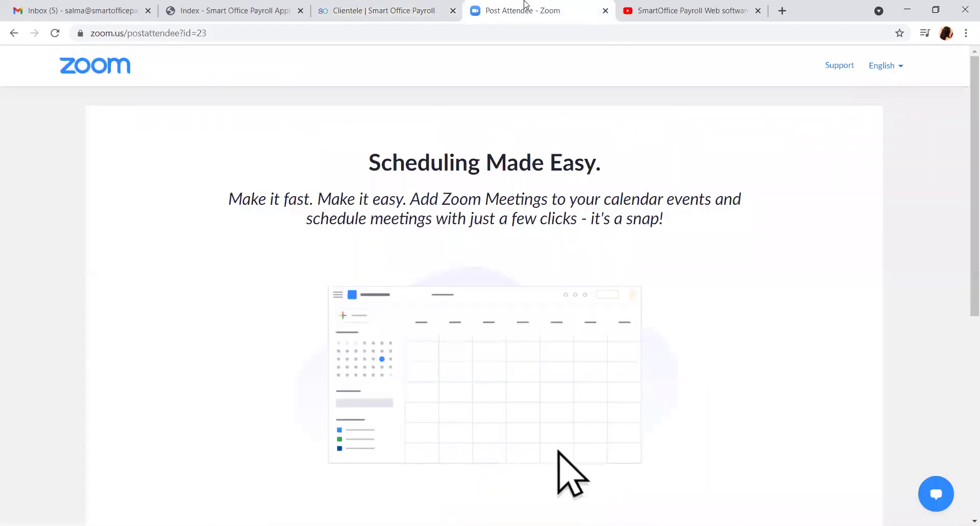
{"action": "left_click", "coordinate": [400, 7]}
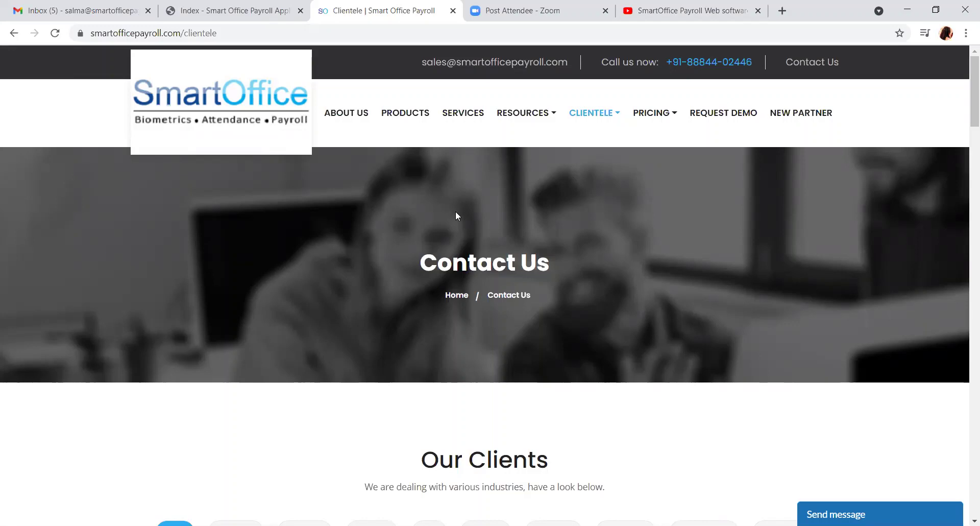
- Log in to the SmartOffice365 Payroll cloud account with the account password
{"action": "left_click", "coordinate": [265, 5]}
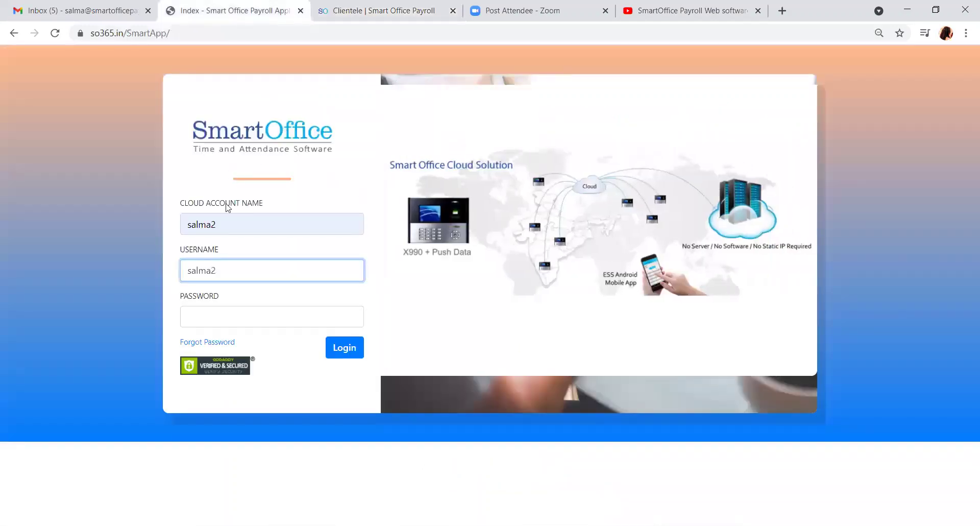
{"action": "left_click", "coordinate": [232, 313]}
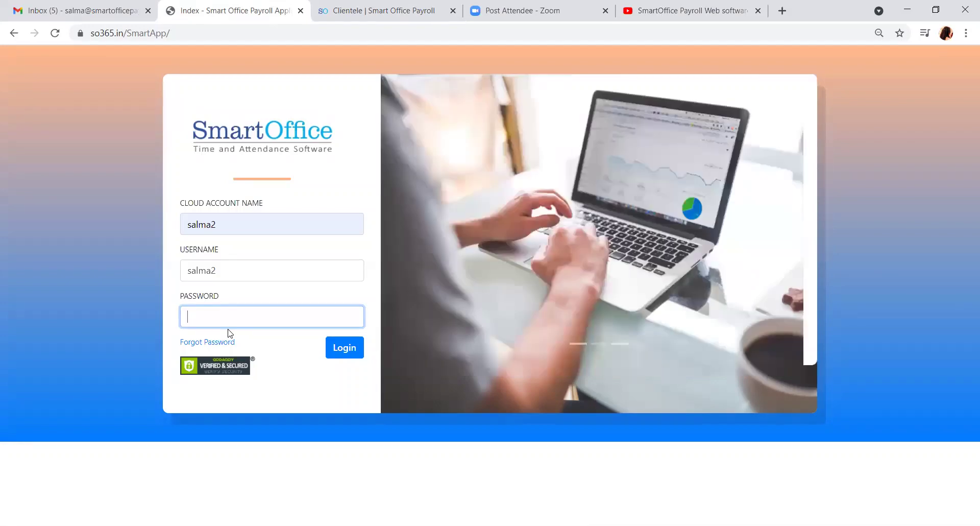
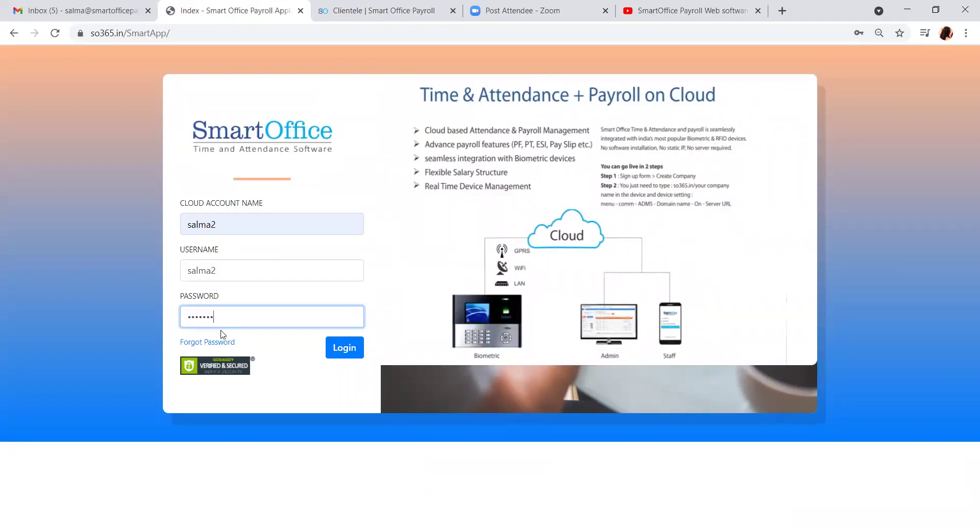
{"action": "left_click", "coordinate": [342, 350]}
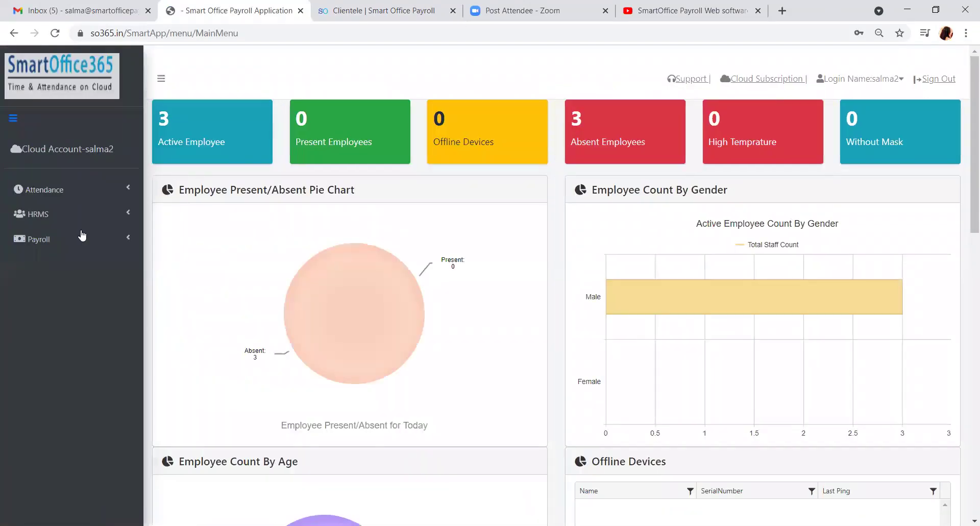
- Expand Payroll and show the empty Journal Voucher list under Master
{"action": "left_click", "coordinate": [81, 240]}
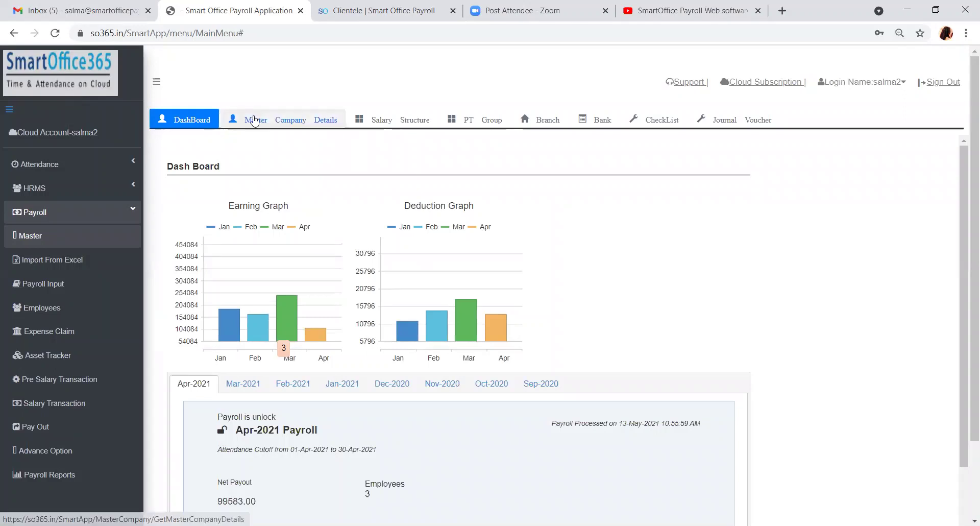
{"action": "left_click", "coordinate": [738, 116]}
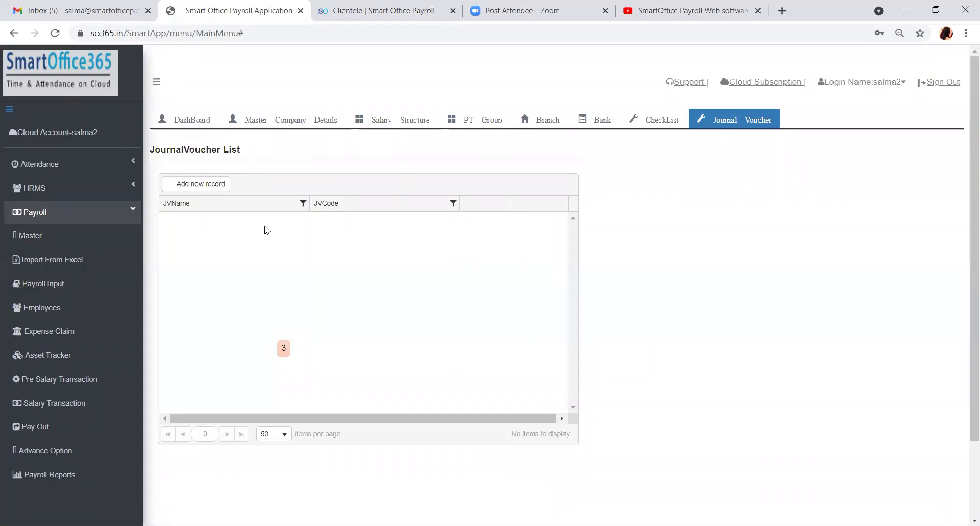
- Add a Basic journal voucher with code 01
{"action": "left_click", "coordinate": [198, 185]}
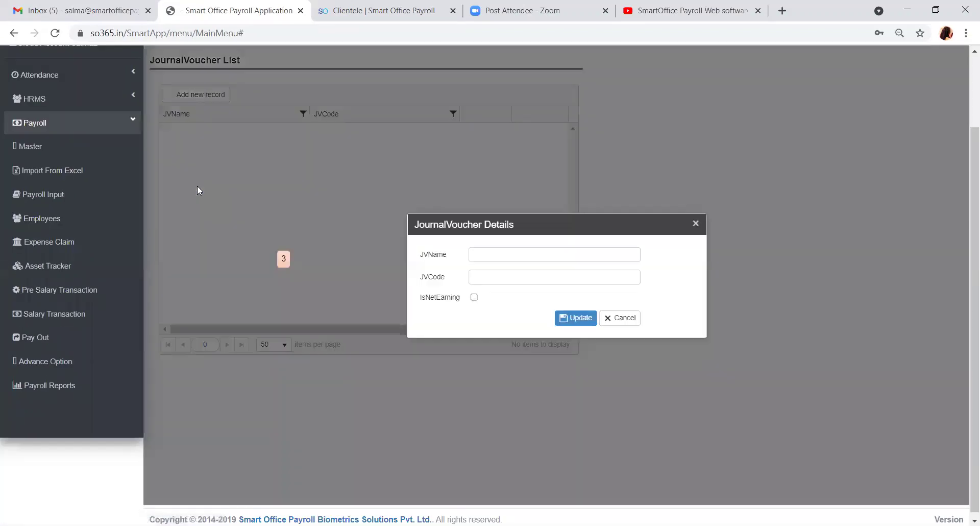
{"action": "left_click", "coordinate": [487, 252]}
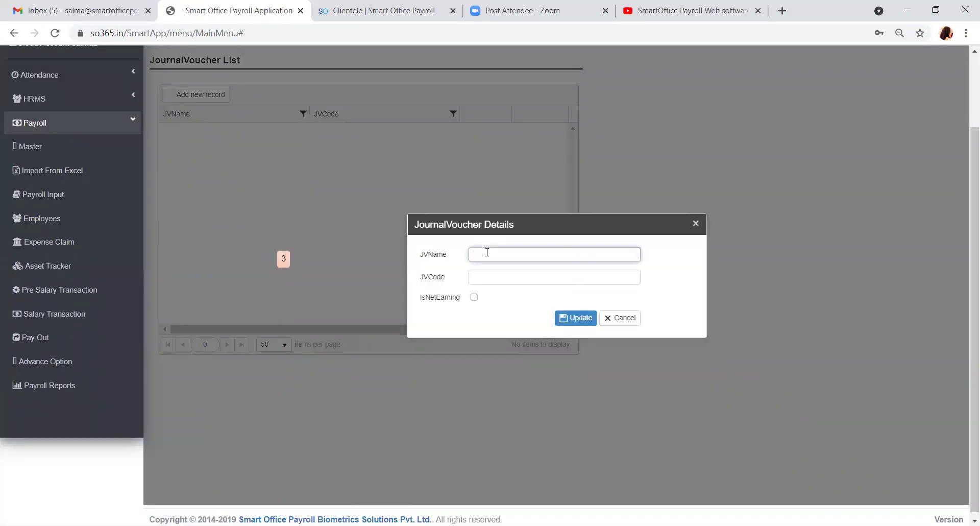
{"action": "type", "text": "b"}
{"action": "key", "text": "BackSpace"}
{"action": "type", "text": "Basic"}
{"action": "key", "text": "ctrl+a"}
{"action": "left_click", "coordinate": [486, 278]}
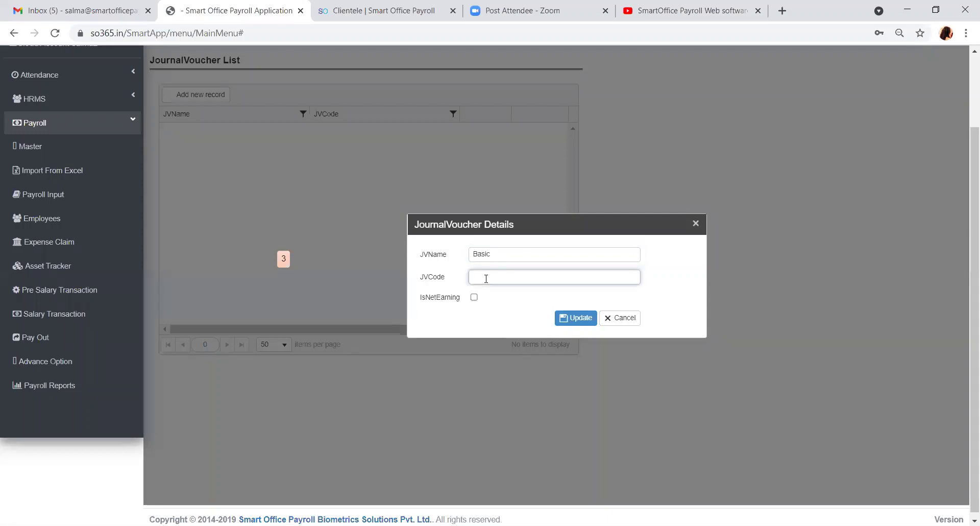
{"action": "type", "text": "01"}
{"action": "left_click", "coordinate": [569, 312]}
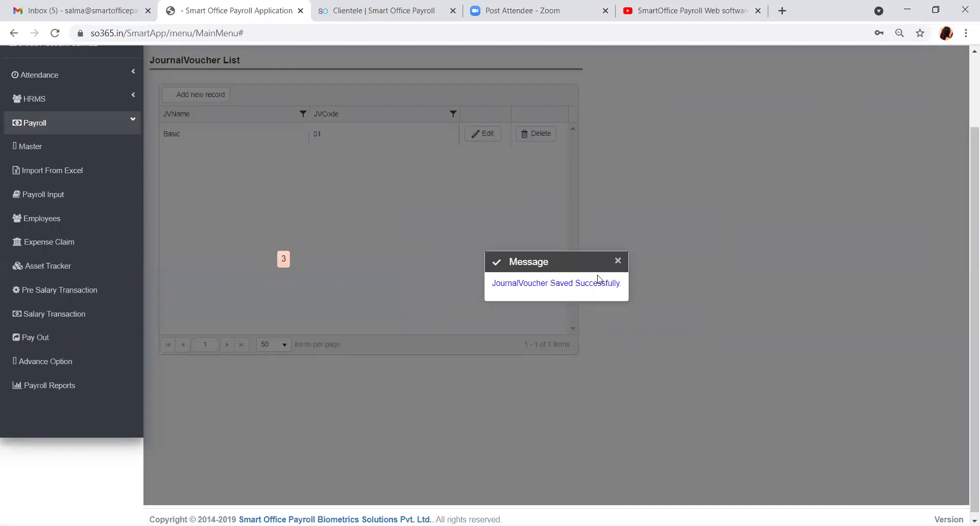
{"action": "left_click", "coordinate": [618, 260]}
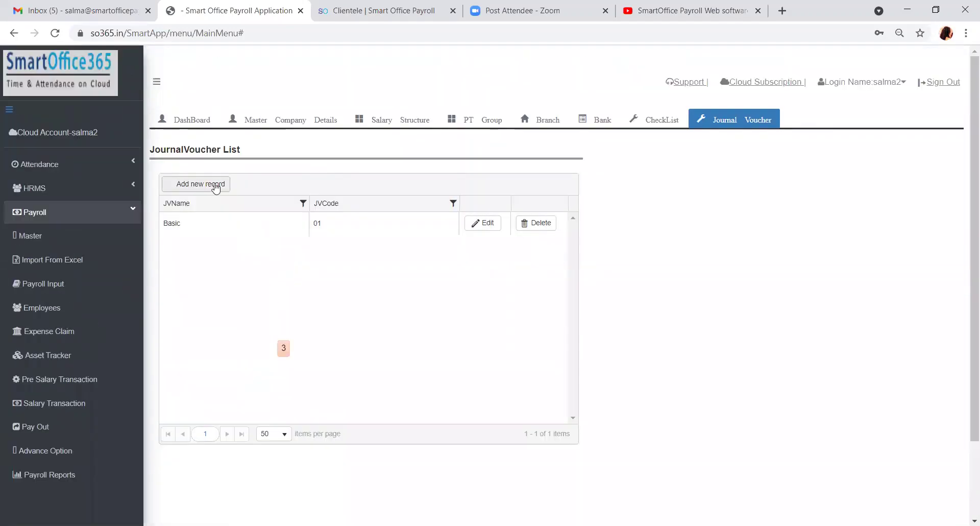
- Add a DA journal voucher with code 02
{"action": "left_click", "coordinate": [216, 189]}
{"action": "left_click", "coordinate": [503, 253]}
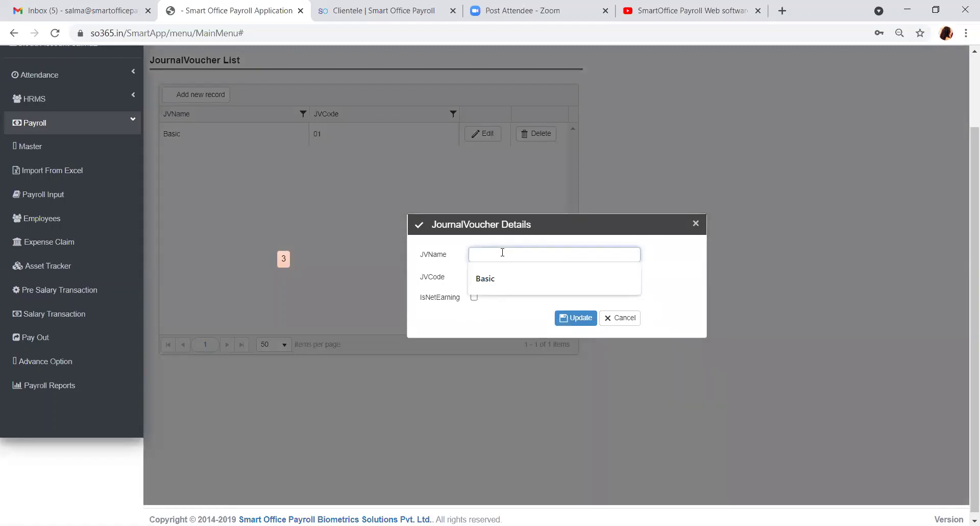
{"action": "type", "text": "D"}
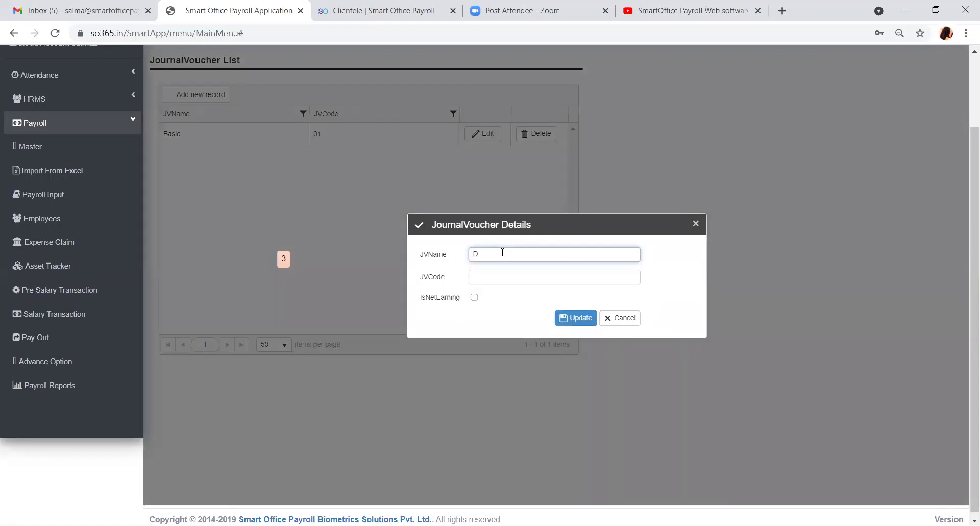
{"action": "type", "text": "aA"}
{"action": "left_click", "coordinate": [498, 276]}
{"action": "type", "text": "02"}
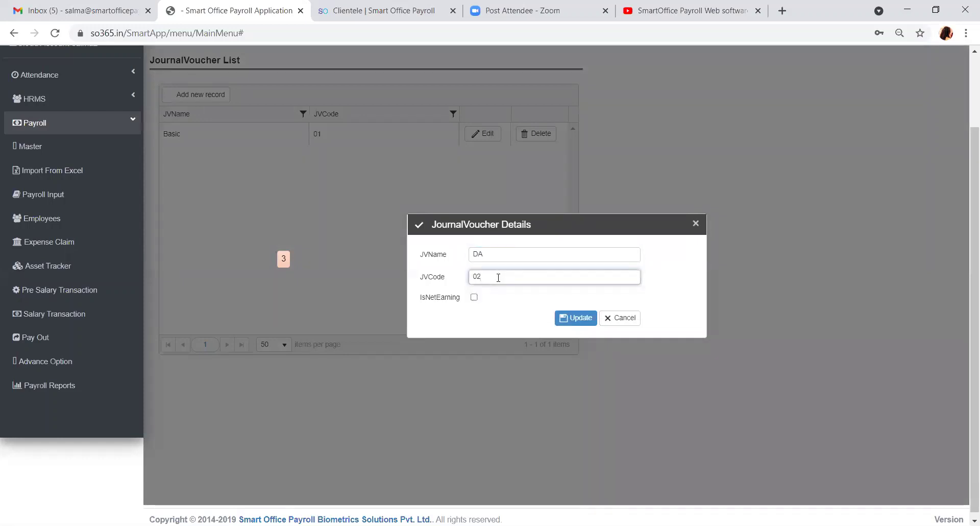
{"action": "left_click", "coordinate": [577, 318]}
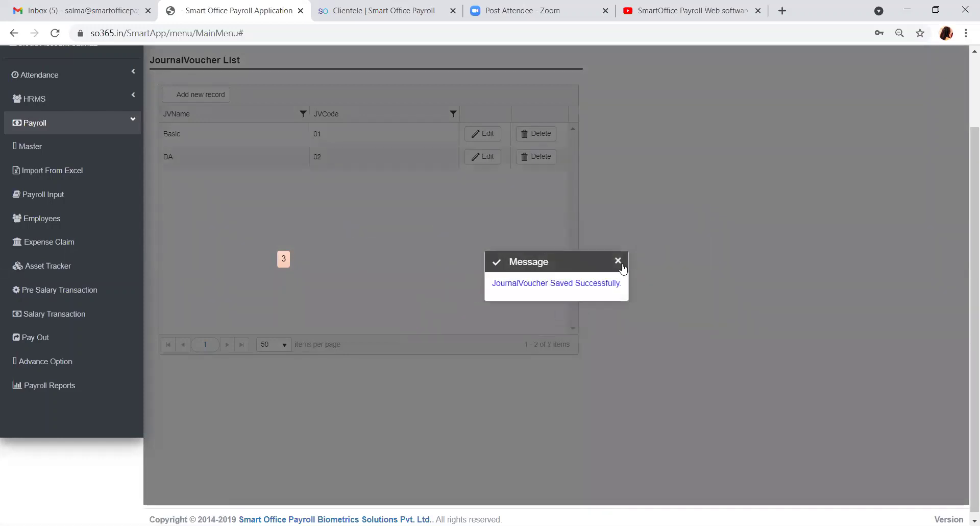
{"action": "left_click", "coordinate": [618, 261]}
- Add an HRA journal voucher with code 03
{"action": "scroll", "coordinate": [398, 228], "scroll_direction": "up", "scroll_amount": 2}
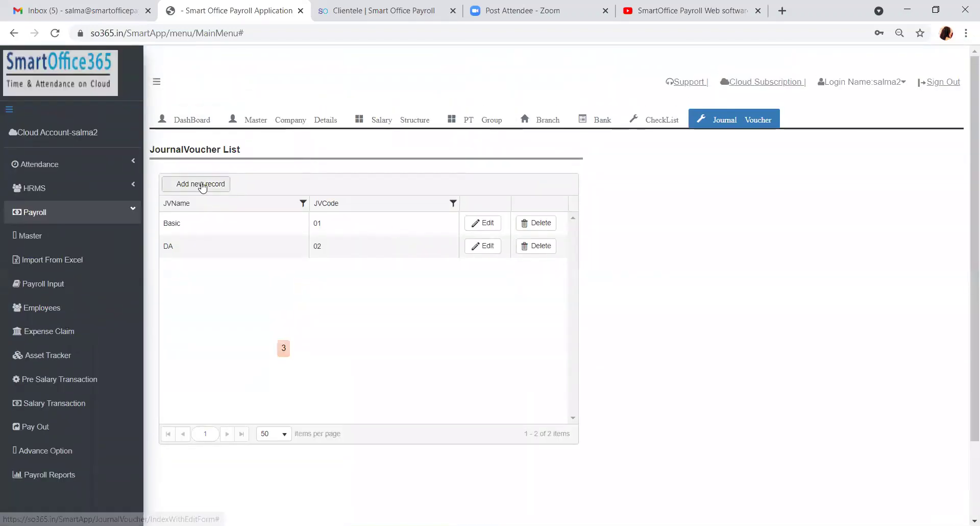
{"action": "left_click", "coordinate": [201, 185]}
{"action": "left_click", "coordinate": [511, 254]}
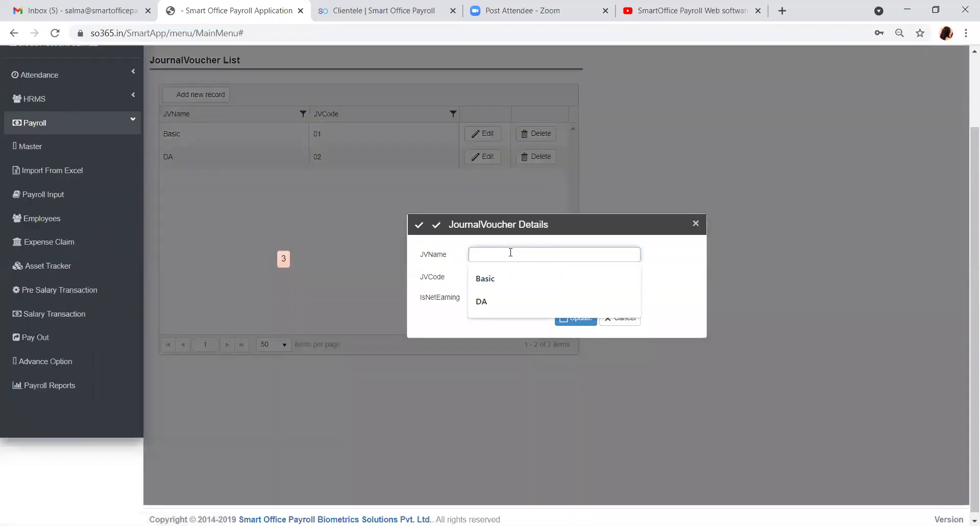
{"action": "type", "text": "h"}
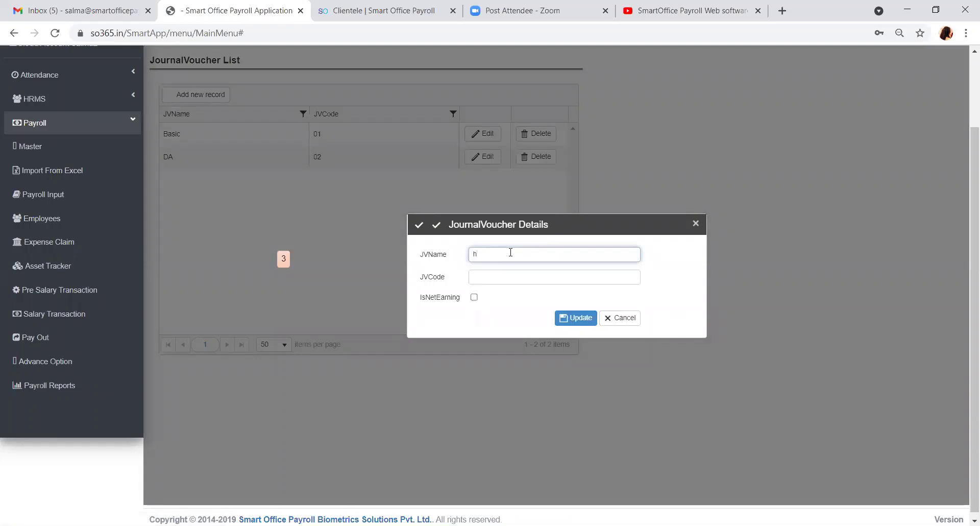
{"action": "key", "text": "BackSpace"}
{"action": "type", "text": "HRA"}
{"action": "left_click_drag", "start_coordinate": [510, 252], "coordinate": [467, 252]}
{"action": "left_click", "coordinate": [489, 278]}
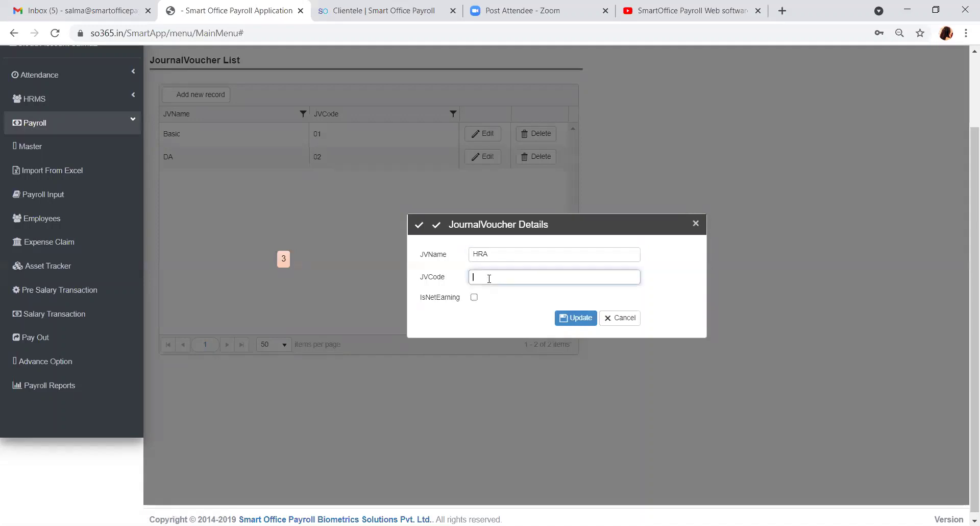
{"action": "type", "text": "03"}
{"action": "left_click", "coordinate": [570, 317]}
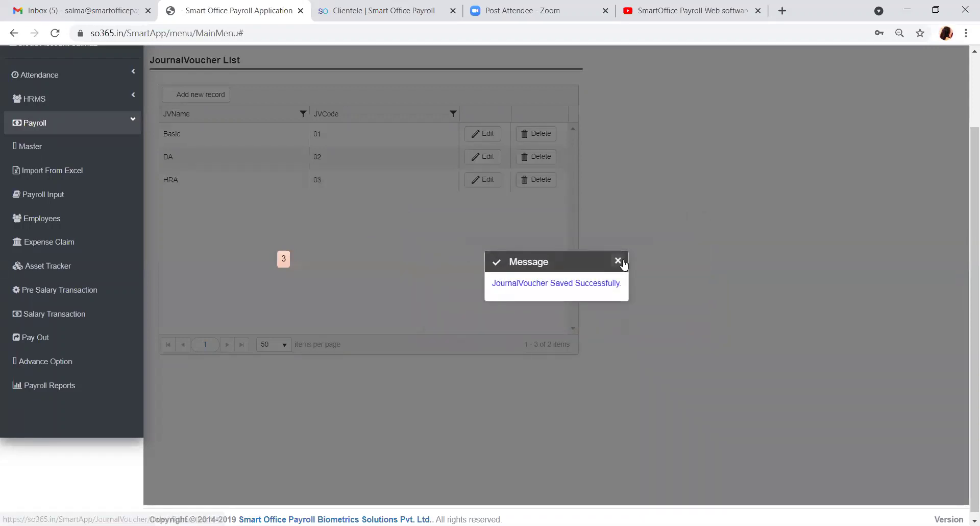
{"action": "left_click", "coordinate": [618, 262]}
- Add a PF journal voucher with code 04
{"action": "scroll", "coordinate": [168, 435], "scroll_direction": "up", "scroll_amount": 2}
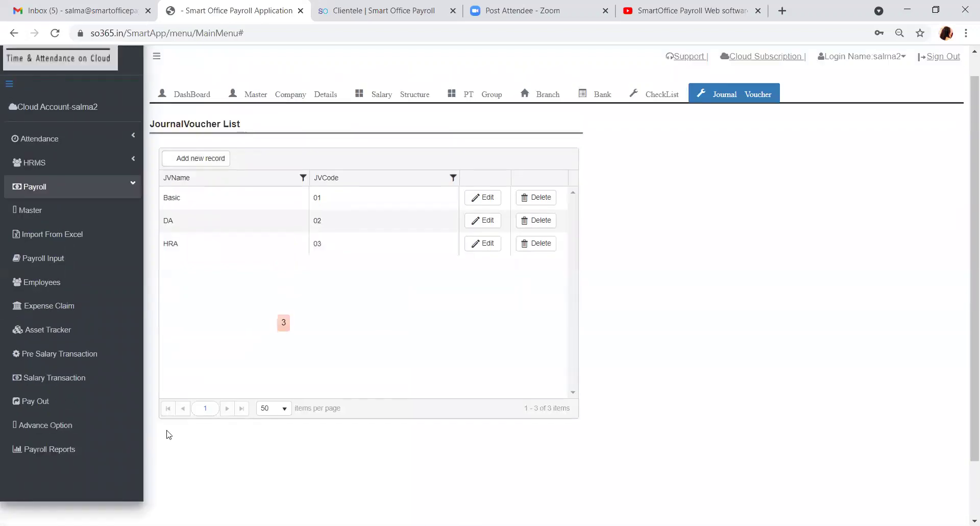
{"action": "left_click", "coordinate": [219, 158]}
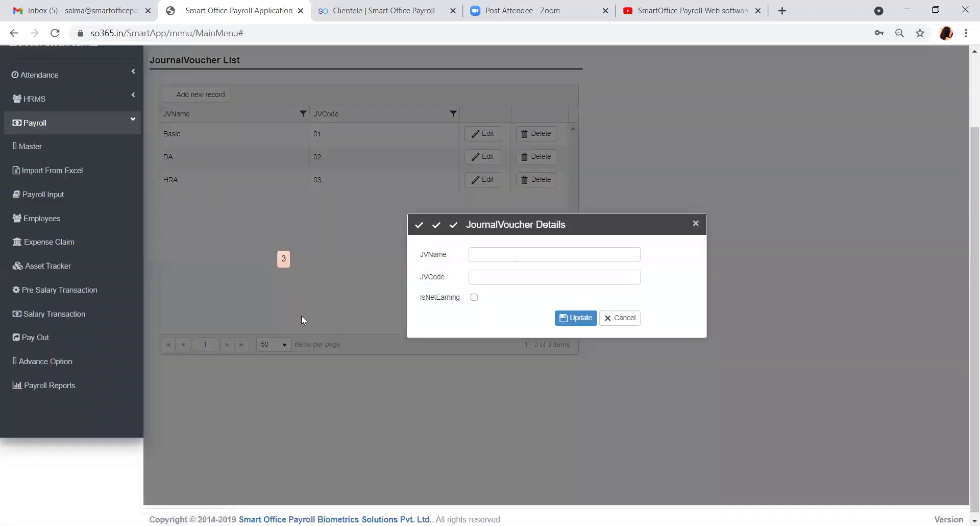
{"action": "left_click", "coordinate": [492, 249]}
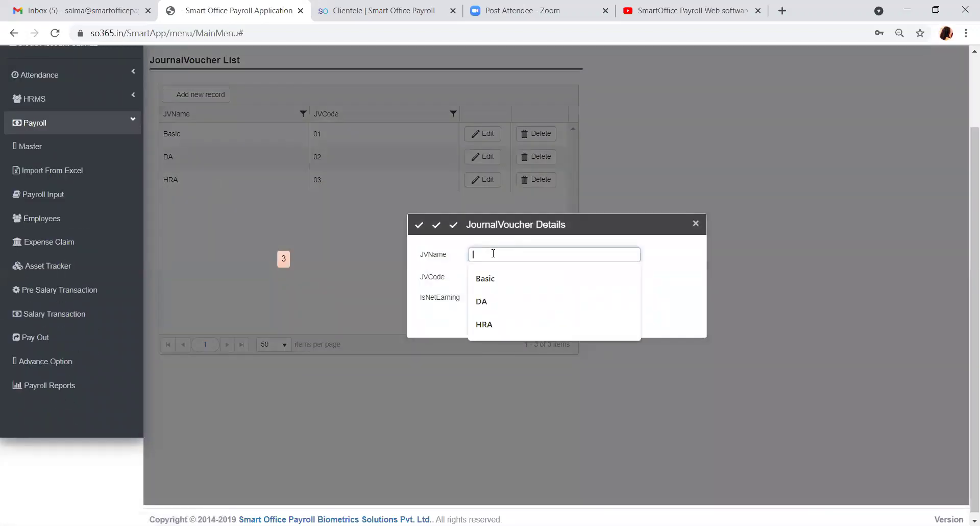
{"action": "type", "text": "pf"}
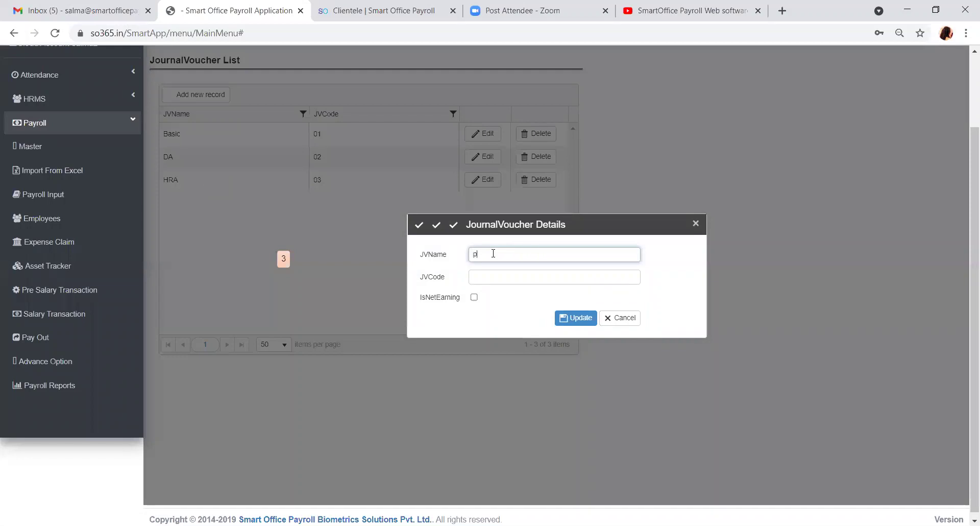
{"action": "key", "text": "BackSpace"}
{"action": "type", "text": "PF"}
{"action": "double_click", "coordinate": [490, 255]}
{"action": "left_click", "coordinate": [496, 277]}
{"action": "type", "text": "PF"}
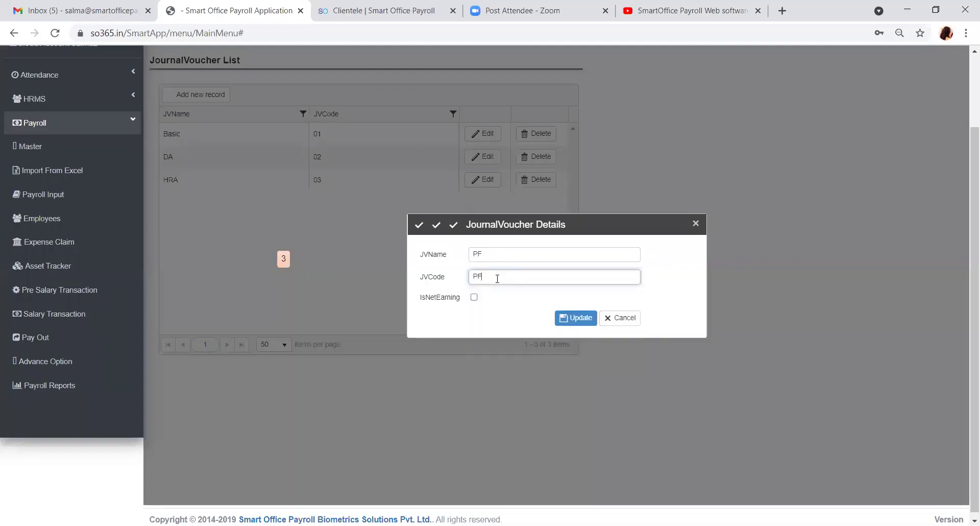
{"action": "key", "text": "ctrl+a"}
{"action": "key", "text": "BackSpace"}
{"action": "type", "text": "0"}
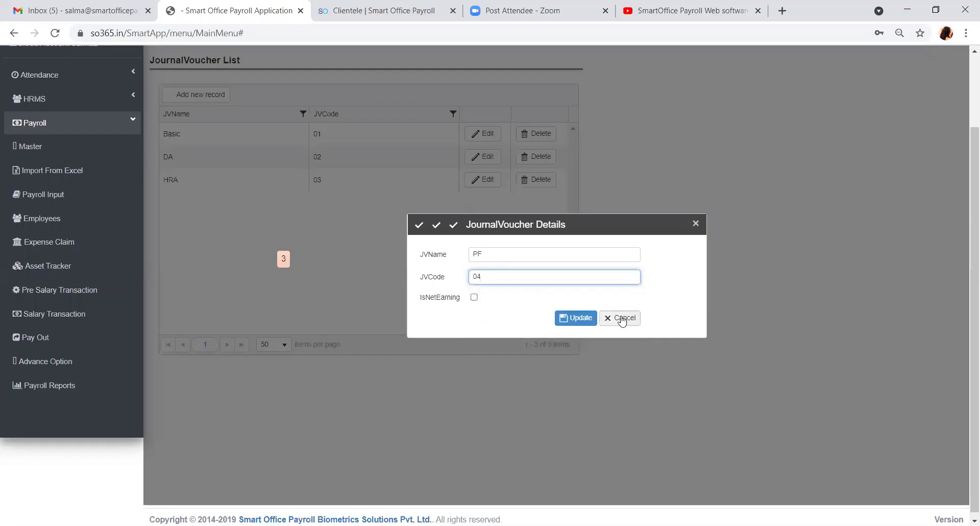
{"action": "left_click", "coordinate": [576, 317]}
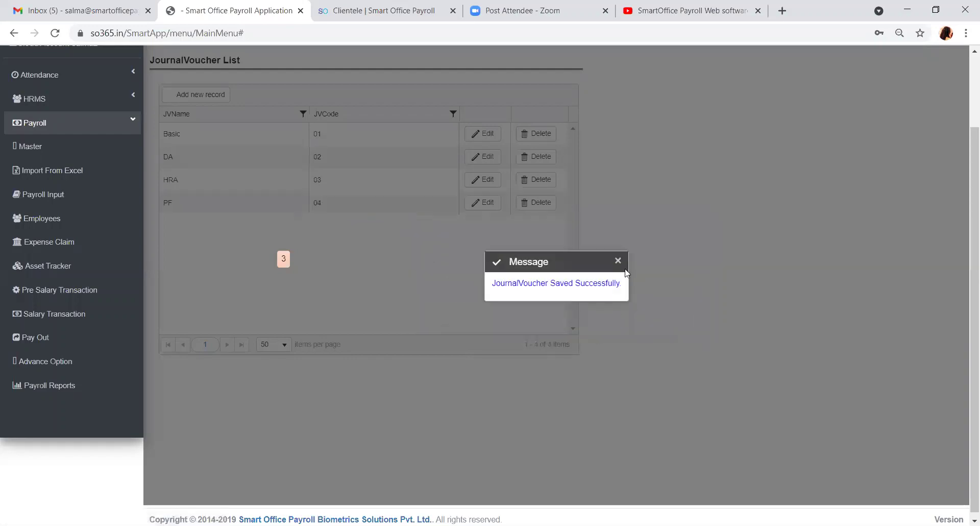
- Add an ESI journal voucher with code 05
{"action": "left_click", "coordinate": [615, 260]}
{"action": "left_click", "coordinate": [197, 95]}
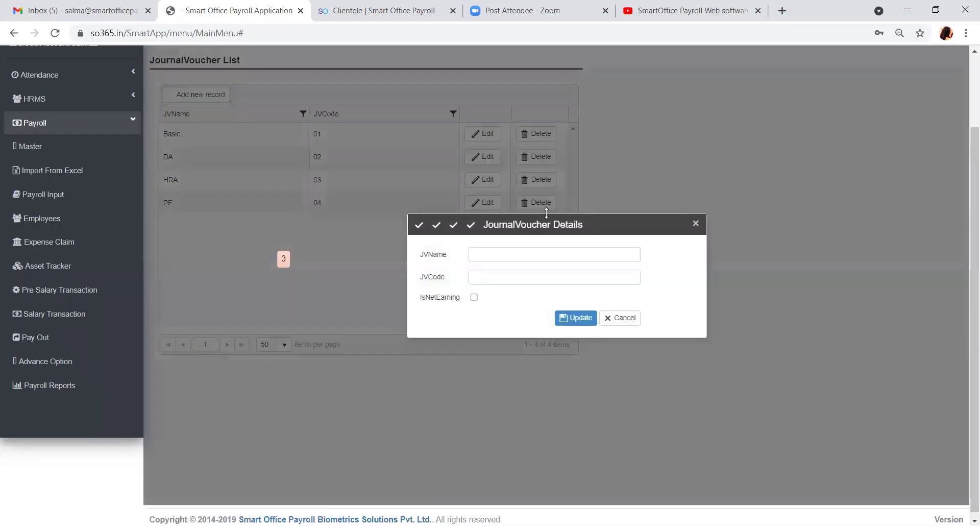
{"action": "left_click", "coordinate": [485, 254]}
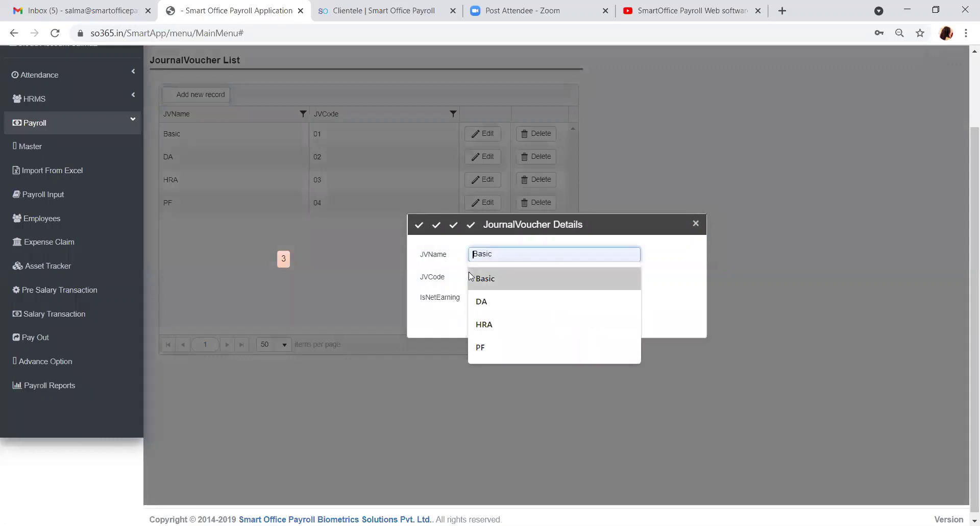
{"action": "type", "text": "e"}
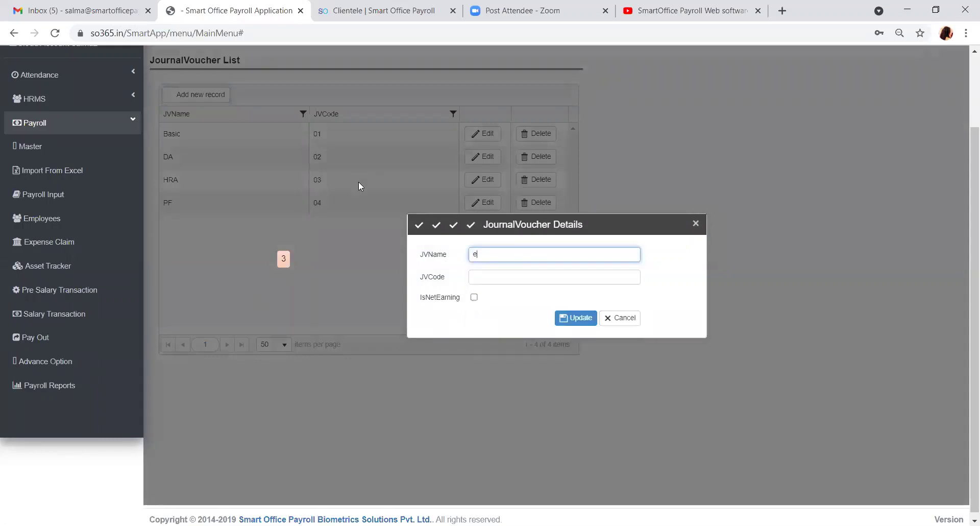
{"action": "key", "text": "BackSpace"}
{"action": "type", "text": "ESI"}
{"action": "left_click", "coordinate": [492, 277]}
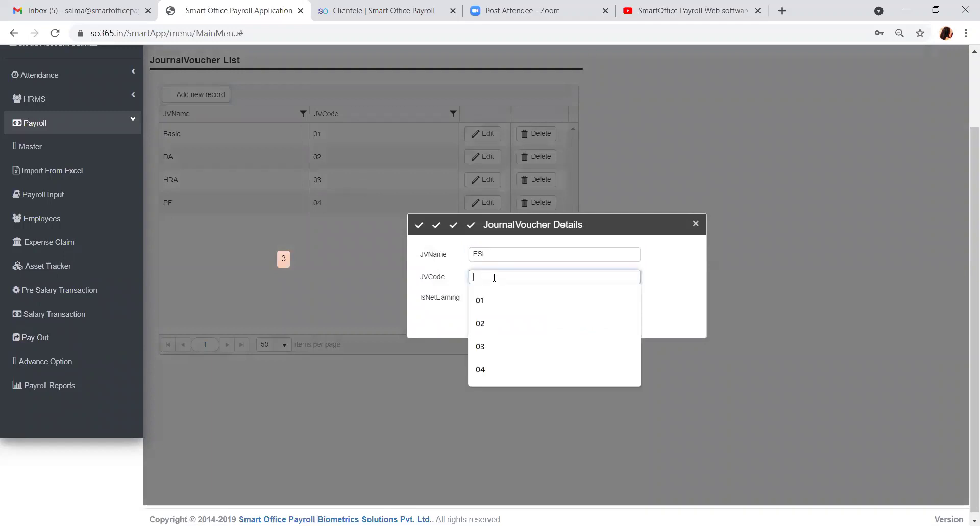
{"action": "type", "text": "05"}
{"action": "left_click", "coordinate": [575, 318]}
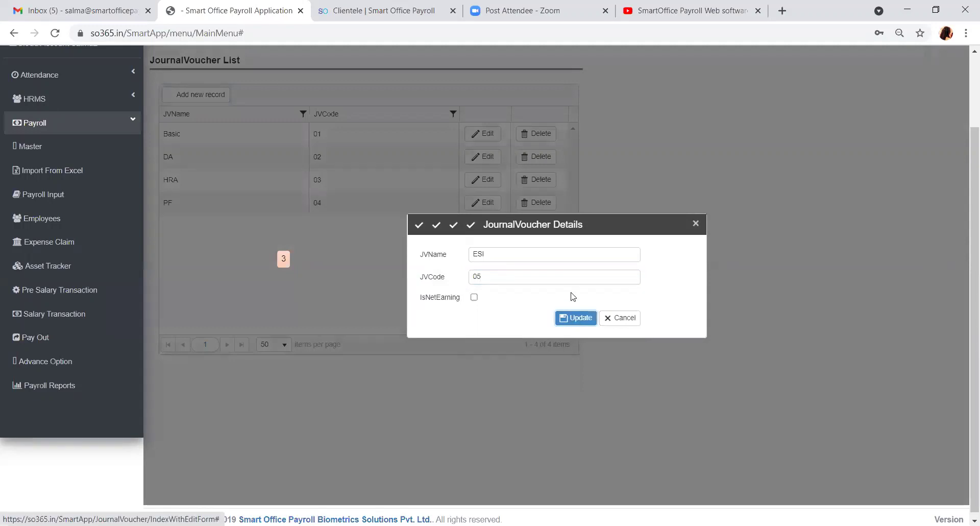
{"action": "left_click", "coordinate": [618, 262]}
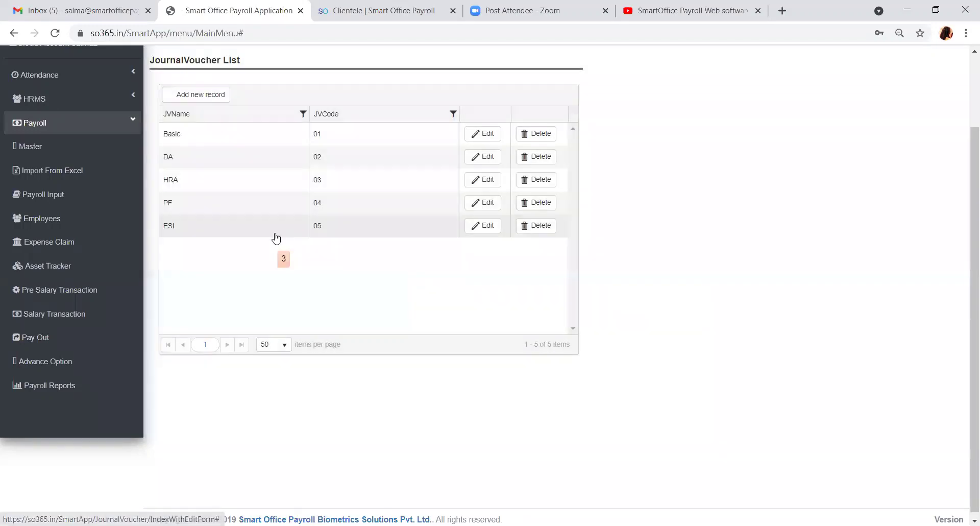
- Add a TDS journal voucher with code 06
{"action": "left_click", "coordinate": [201, 101]}
{"action": "left_click", "coordinate": [517, 253]}
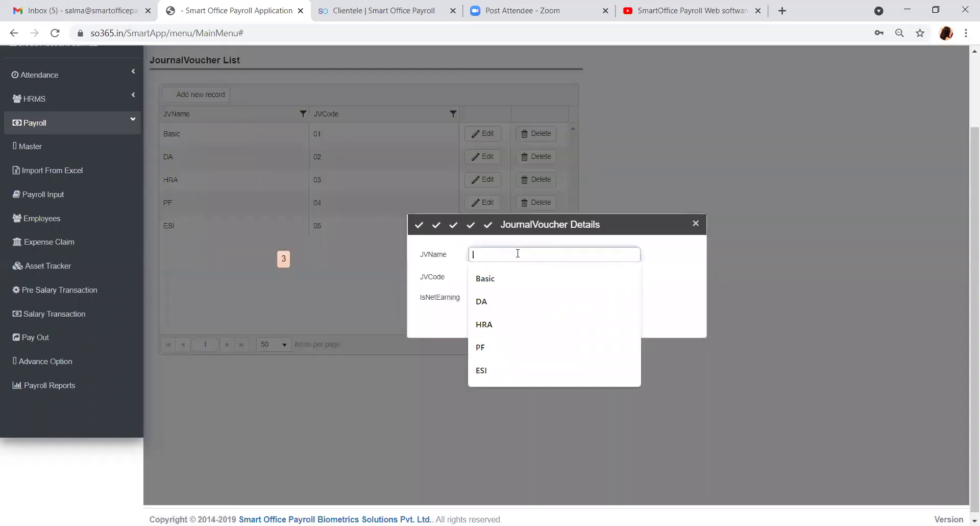
{"action": "type", "text": "TDS"}
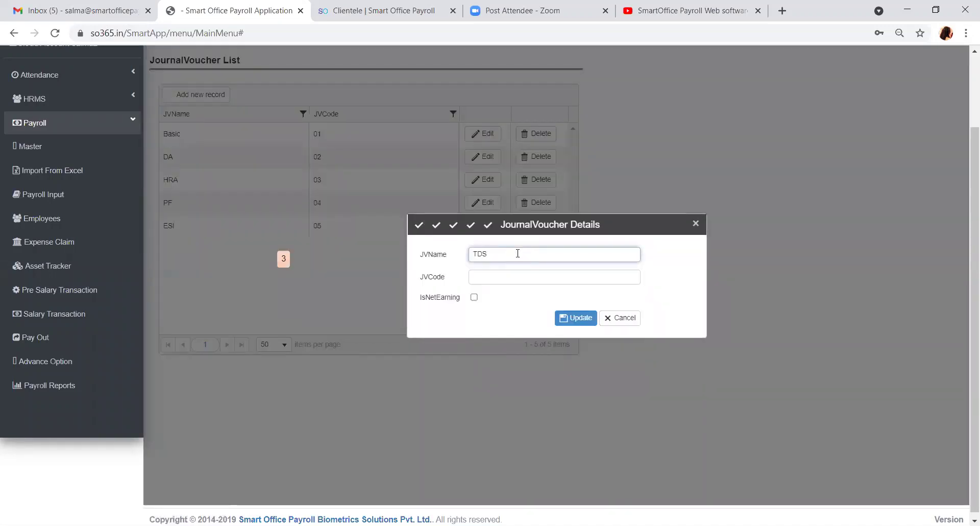
{"action": "left_click", "coordinate": [518, 283]}
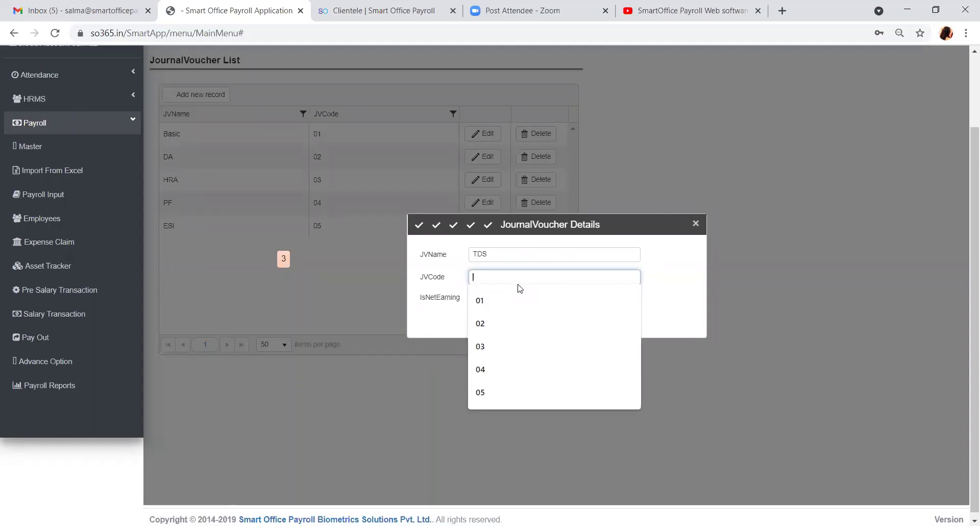
{"action": "type", "text": "06"}
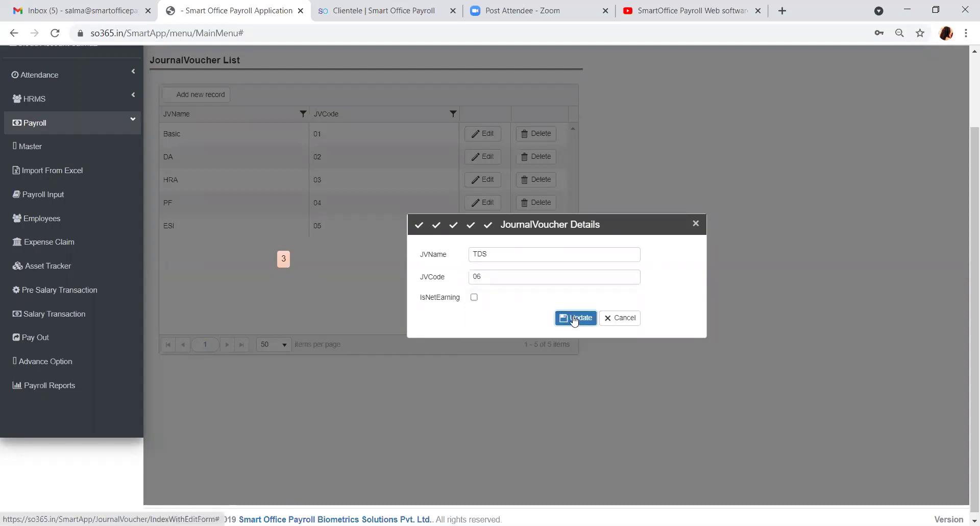
{"action": "left_click", "coordinate": [574, 317]}
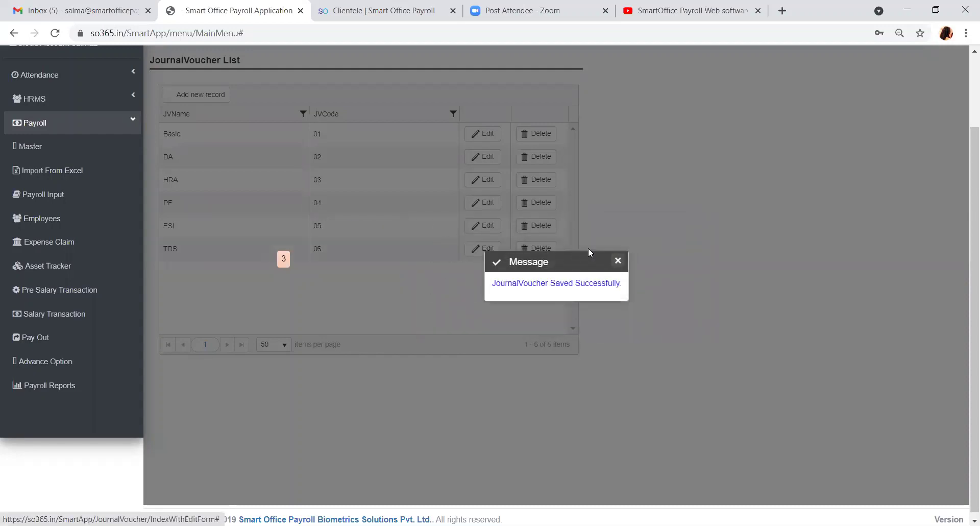
- Add an INCENTIVE journal voucher with code 07
{"action": "left_click", "coordinate": [617, 261]}
{"action": "key", "text": "Return"}
{"action": "left_click", "coordinate": [489, 260]}
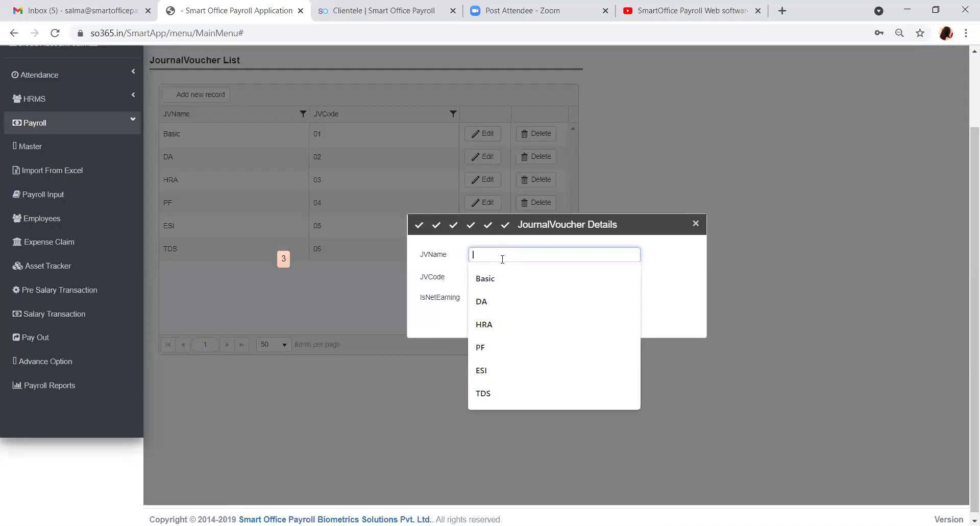
{"action": "type", "text": "INCENTIVE"}
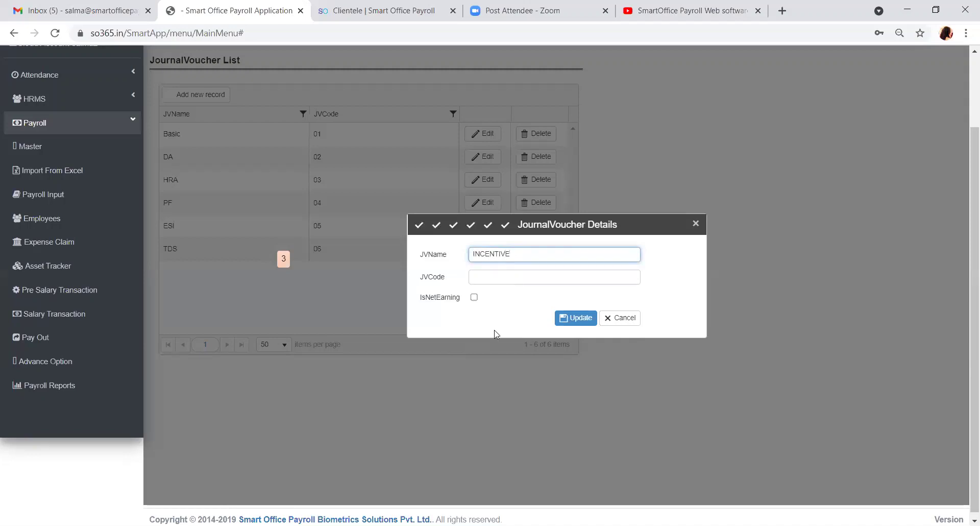
{"action": "left_click", "coordinate": [514, 276]}
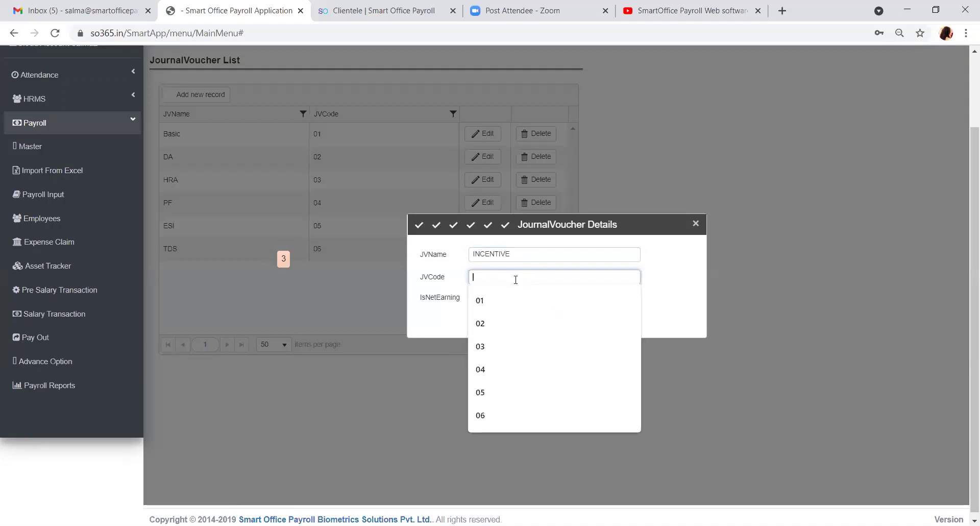
{"action": "type", "text": "07"}
{"action": "left_click", "coordinate": [567, 320]}
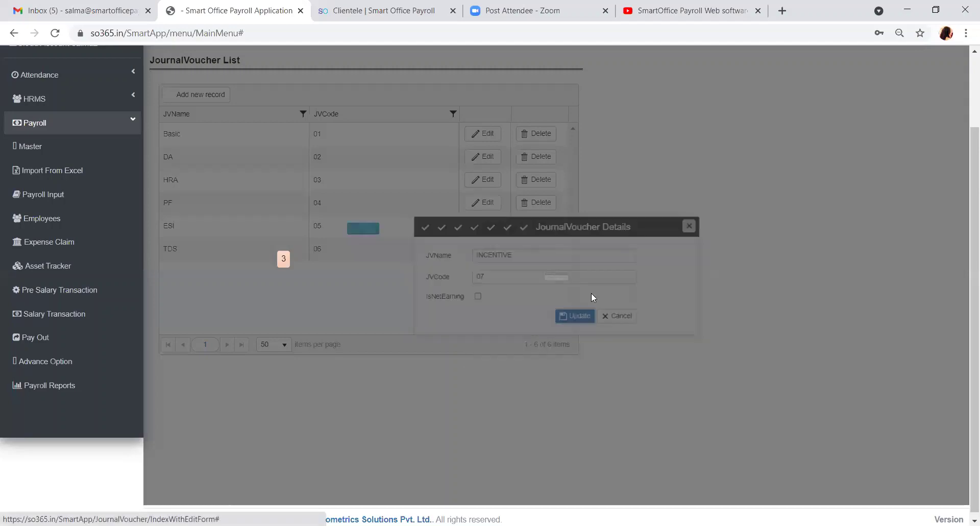
{"action": "left_click", "coordinate": [618, 261]}
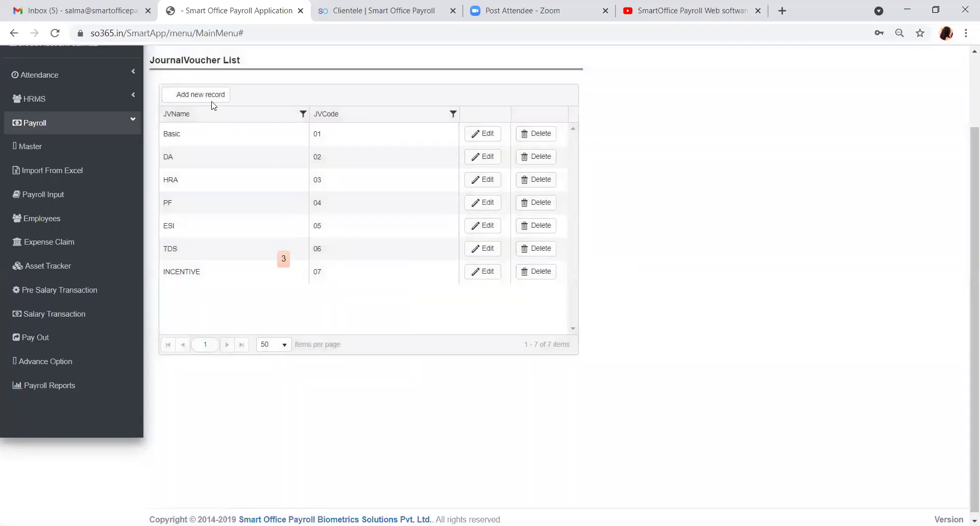
- Add an aDVANCE journal voucher with code 08
{"action": "left_click", "coordinate": [212, 100]}
{"action": "left_click", "coordinate": [492, 257]}
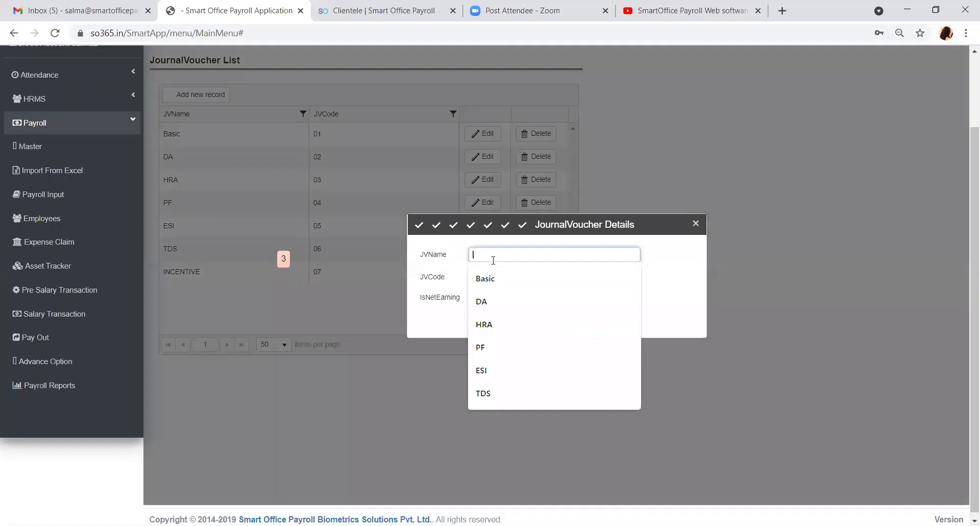
{"action": "type", "text": "DA"}
{"action": "key", "text": "BackSpace"}
{"action": "key", "text": "BackSpace"}
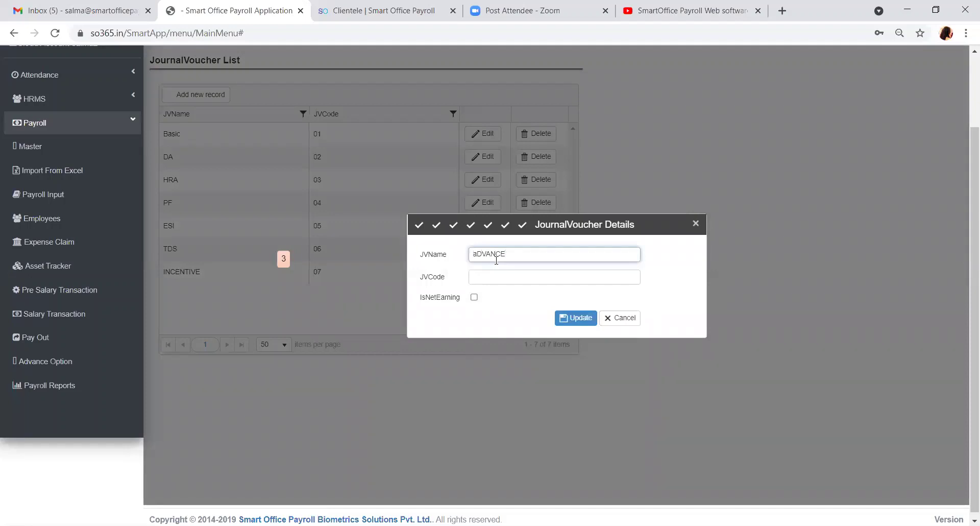
{"action": "type", "text": "aDVANCE"}
{"action": "key", "text": "Tab"}
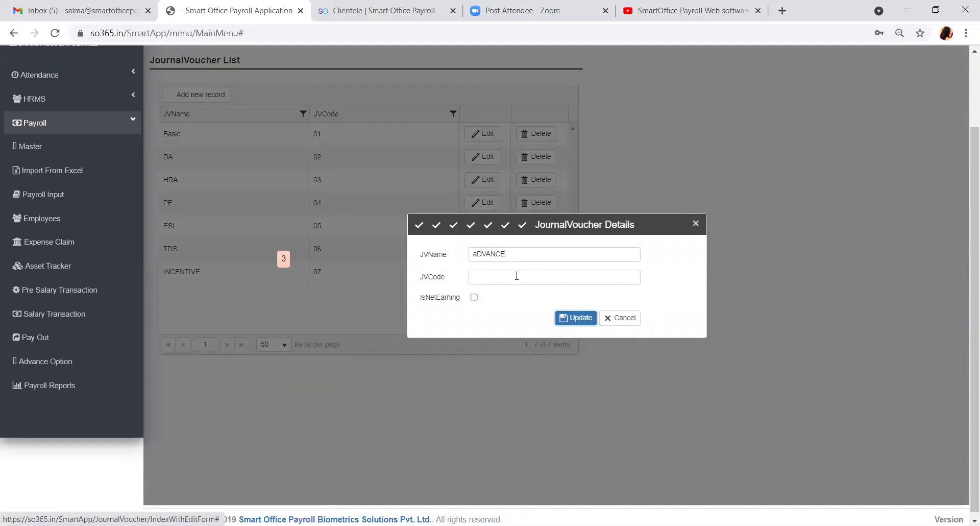
{"action": "left_click", "coordinate": [516, 275]}
{"action": "type", "text": "08"}
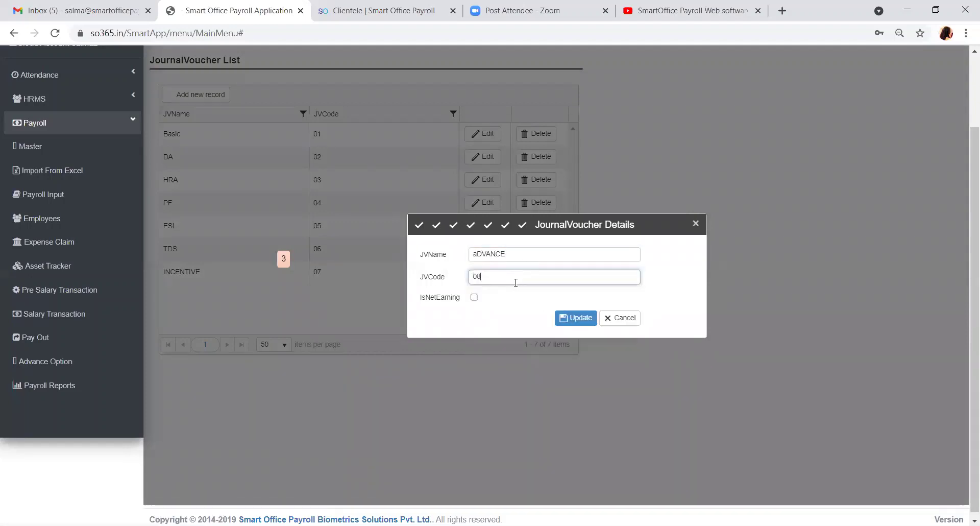
{"action": "key", "text": "Return"}
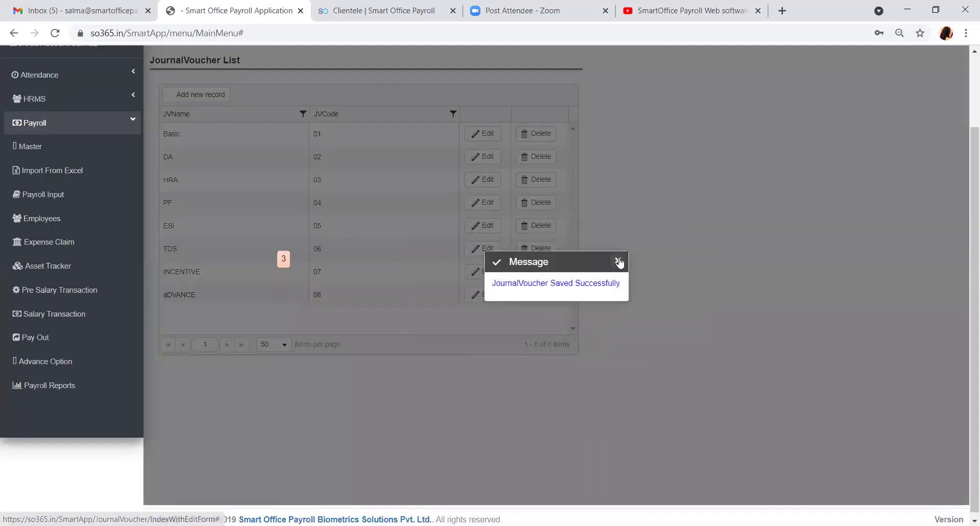
- Add a CAR DAMAGE journal voucher with code 09
{"action": "left_click", "coordinate": [618, 261]}
{"action": "left_click", "coordinate": [200, 95]}
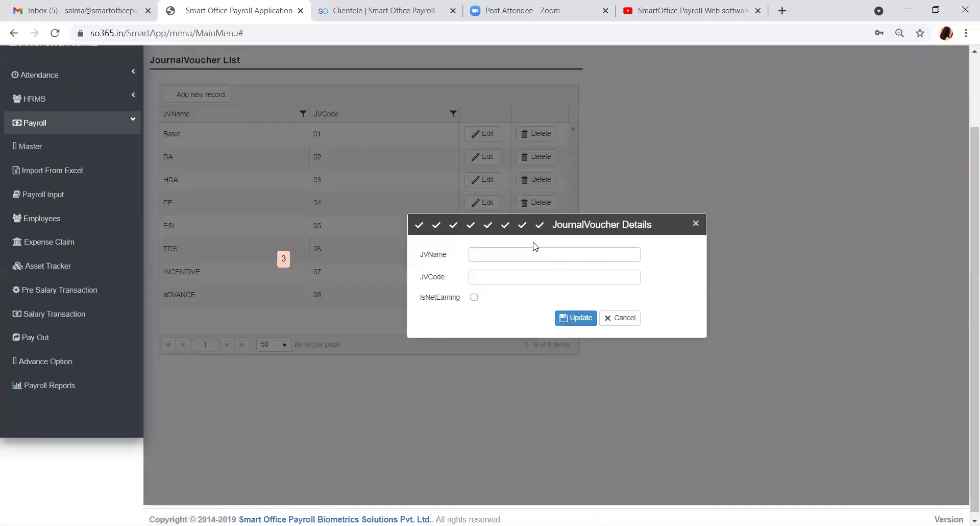
{"action": "left_click", "coordinate": [516, 255]}
{"action": "type", "text": "CAR DAMAGE"}
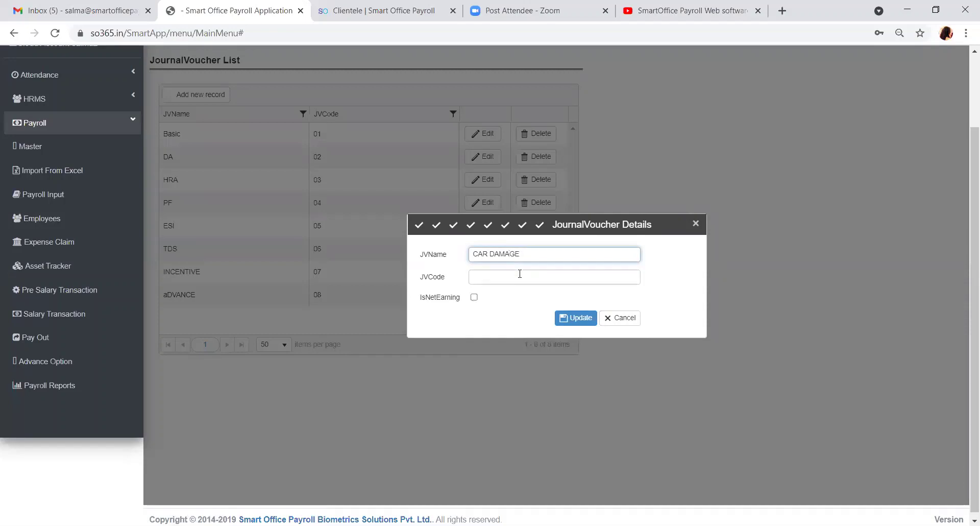
{"action": "left_click", "coordinate": [519, 273]}
{"action": "type", "text": "09"}
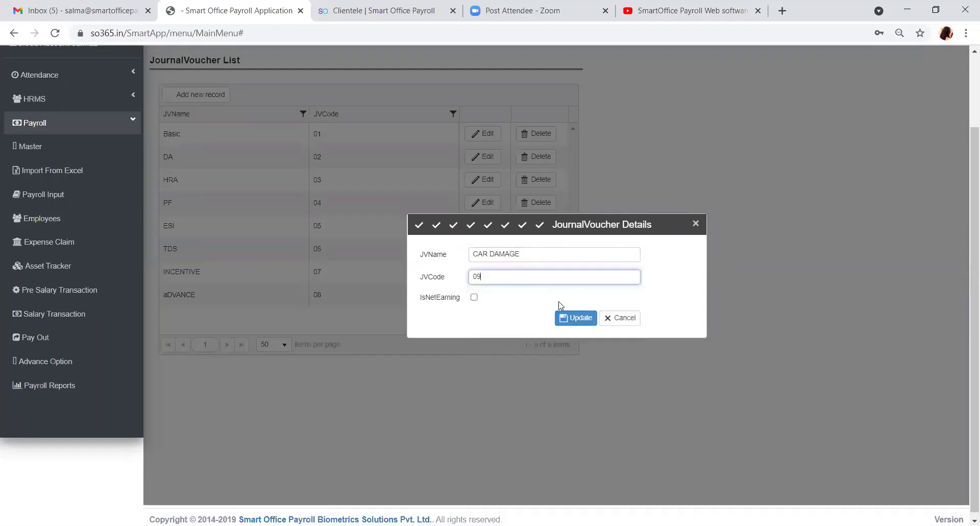
{"action": "left_click", "coordinate": [573, 312]}
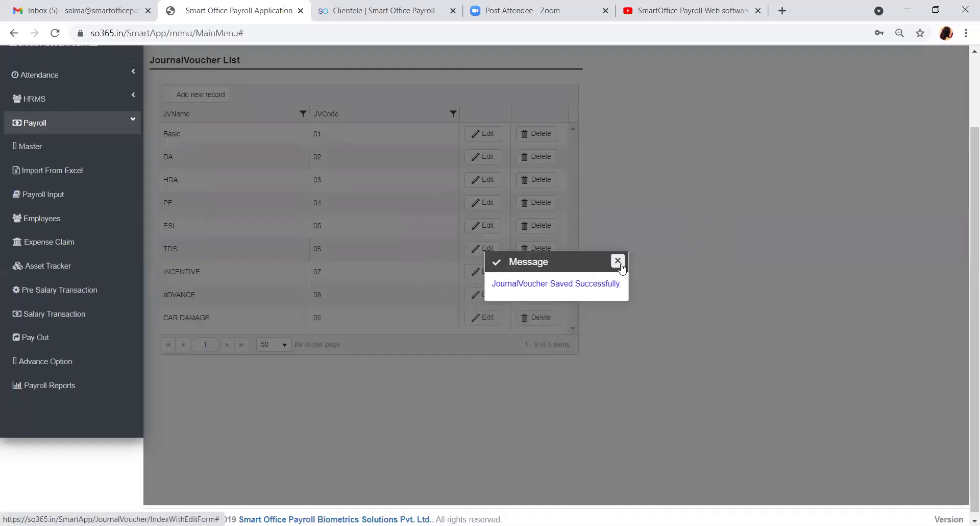
{"action": "left_click", "coordinate": [619, 262]}
- Show the Salary Heads Classification page under Payroll Input
{"action": "scroll", "coordinate": [367, 210], "scroll_direction": "up", "scroll_amount": 2}
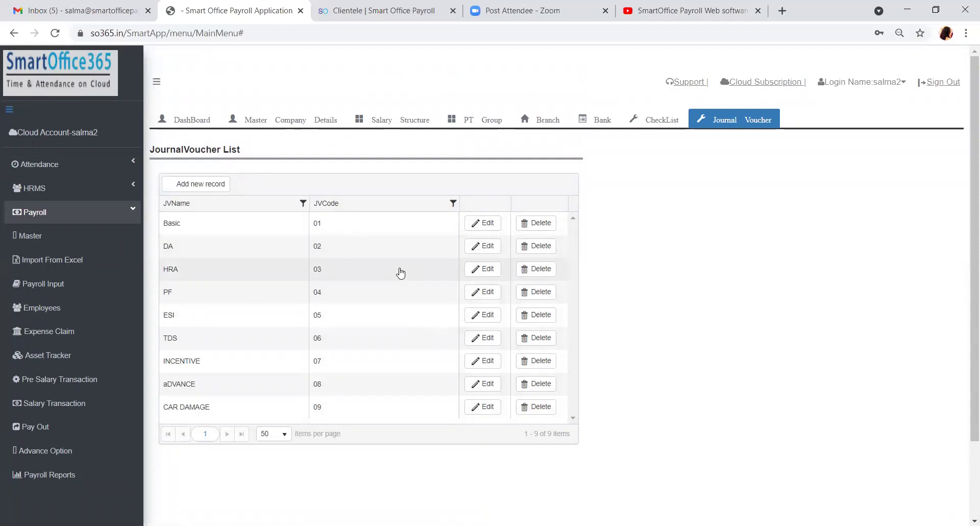
{"action": "left_click", "coordinate": [398, 129]}
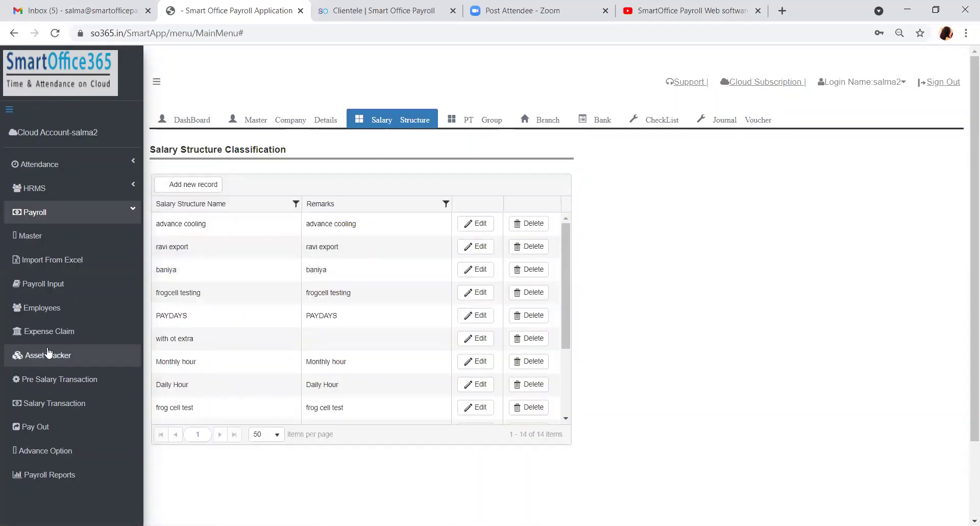
{"action": "left_click", "coordinate": [83, 286]}
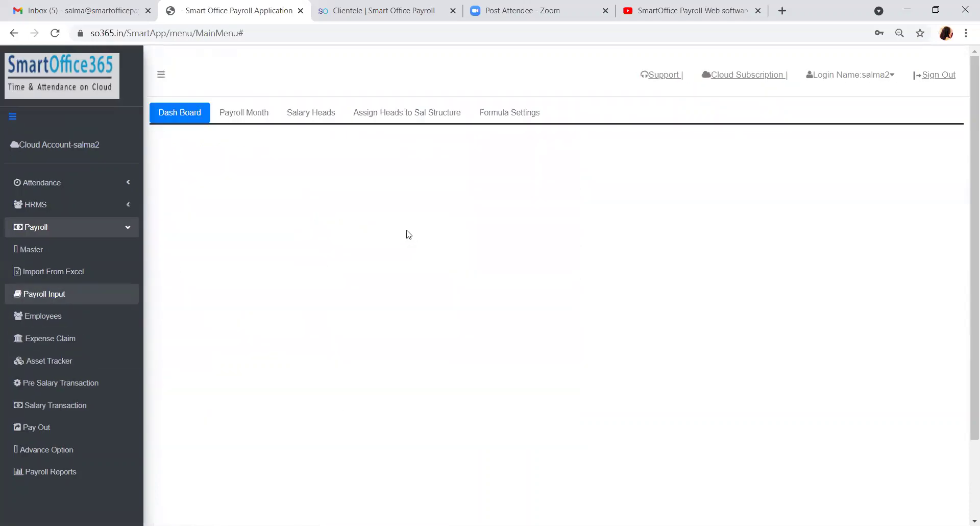
{"action": "left_click", "coordinate": [366, 131]}
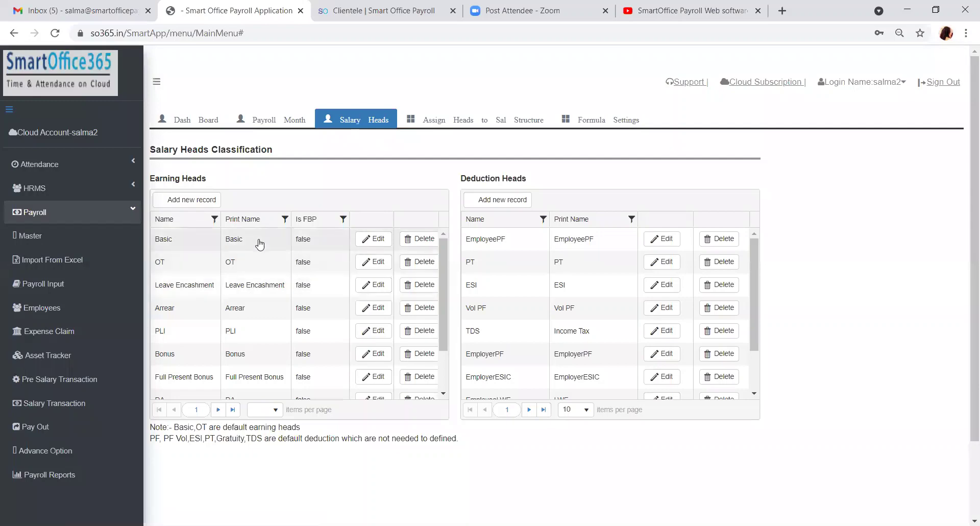
- Link the Basic earning head to the Basic journal voucher and save
{"action": "left_click", "coordinate": [374, 238]}
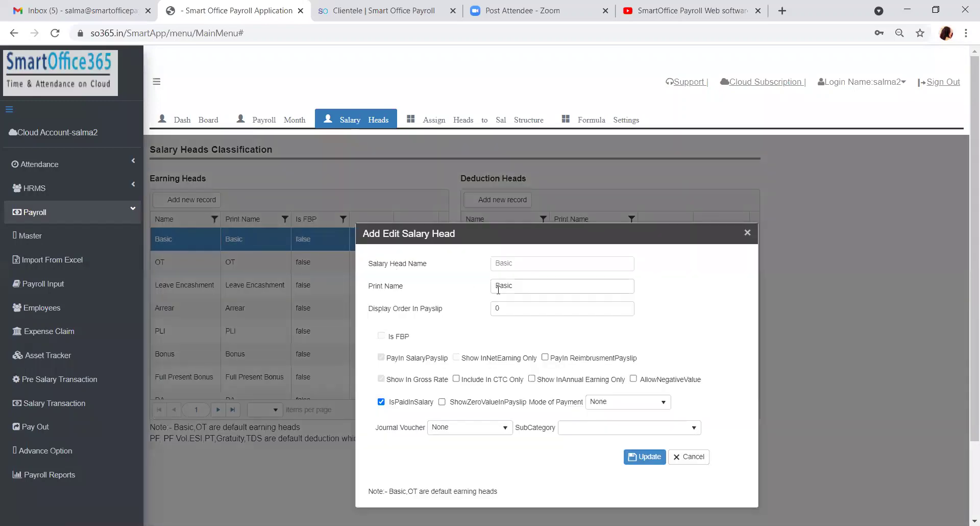
{"action": "scroll", "coordinate": [499, 294], "scroll_direction": "down", "scroll_amount": 1}
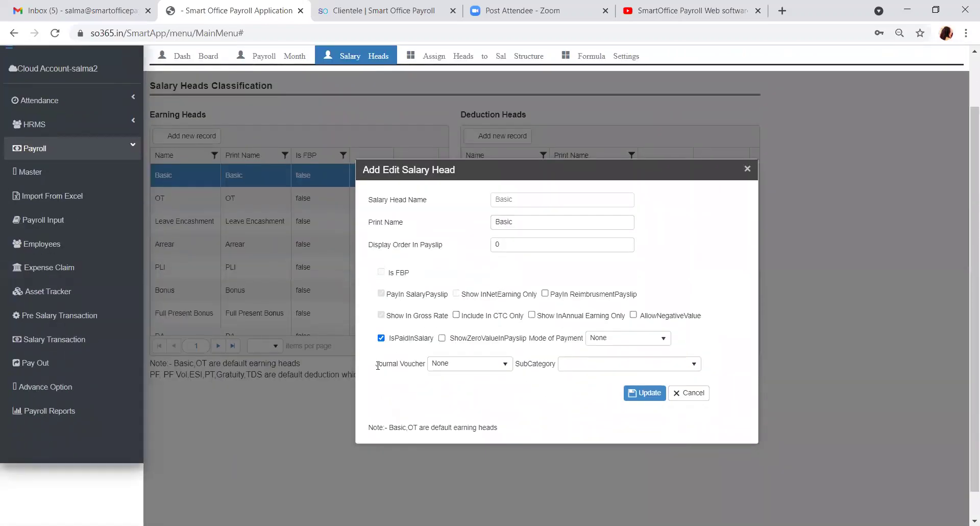
{"action": "left_click_drag", "start_coordinate": [377, 365], "coordinate": [424, 362]}
{"action": "left_click", "coordinate": [462, 363]}
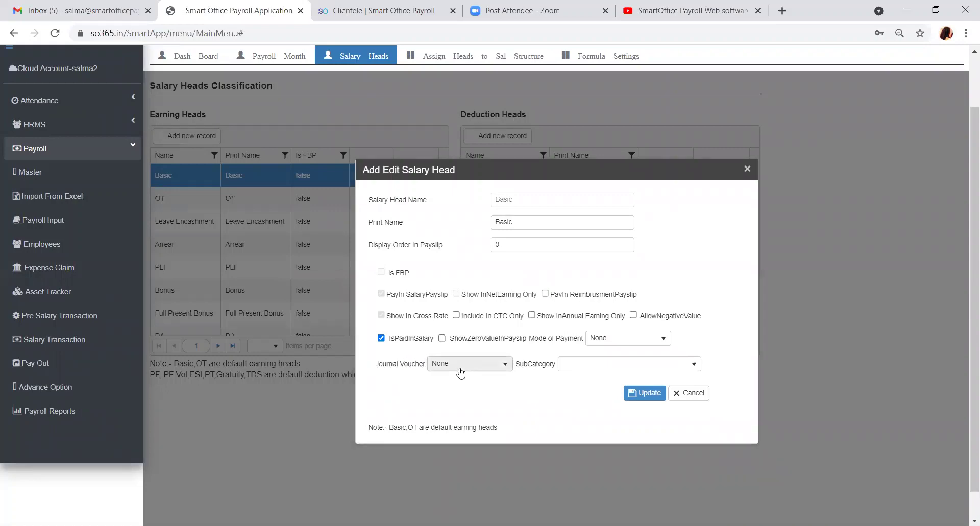
{"action": "left_click", "coordinate": [461, 393]}
{"action": "left_click", "coordinate": [644, 392]}
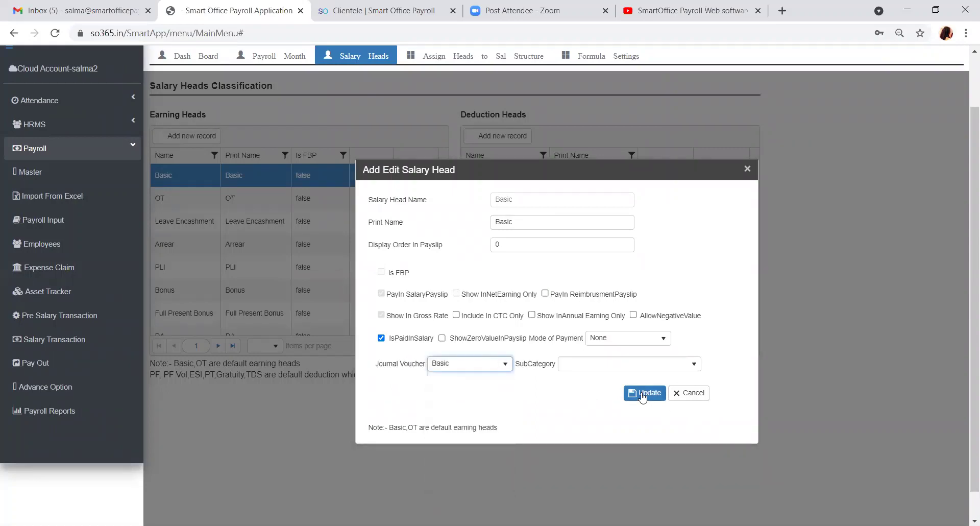
{"action": "scroll", "coordinate": [652, 271], "scroll_direction": "down", "scroll_amount": 1}
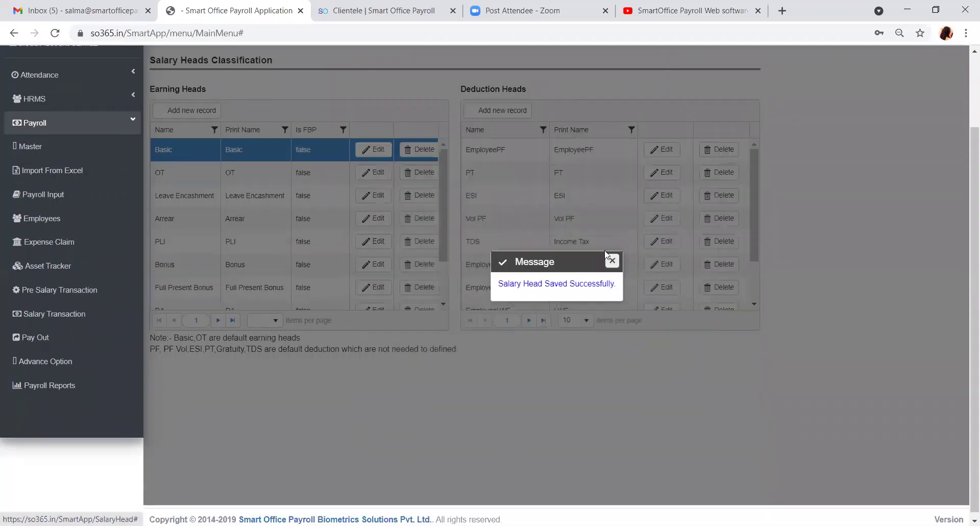
{"action": "left_click", "coordinate": [613, 262]}
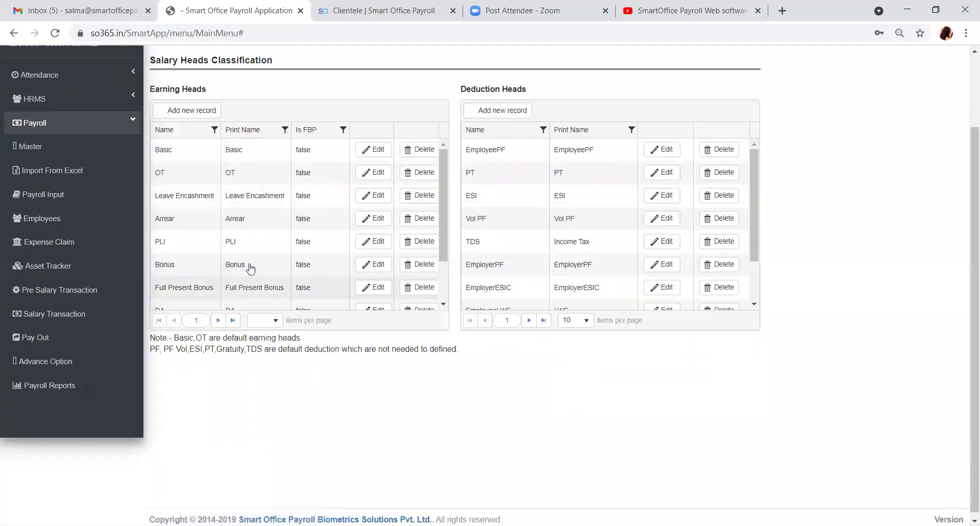
- Link the DA earning head to the DA journal voucher and save
{"action": "scroll", "coordinate": [262, 265], "scroll_direction": "down", "scroll_amount": 2}
{"action": "left_click", "coordinate": [242, 258]}
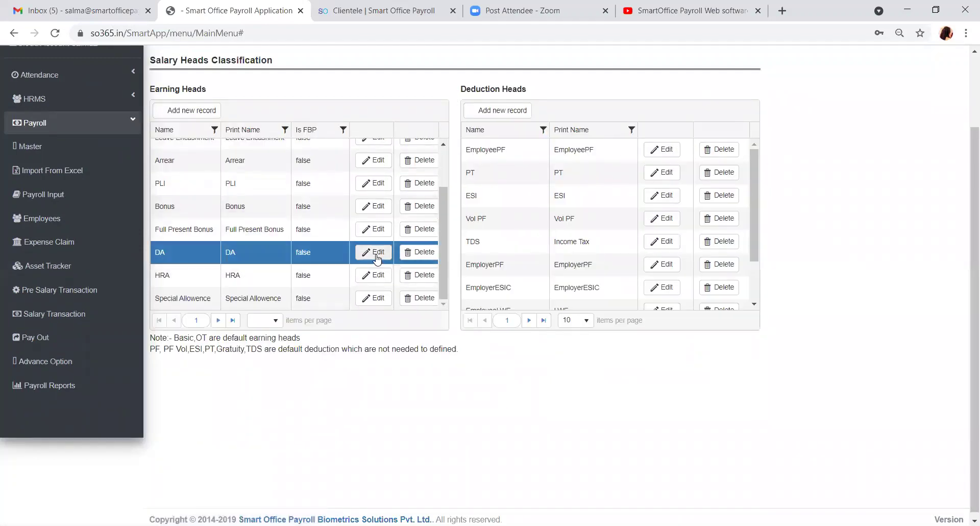
{"action": "left_click", "coordinate": [375, 253]}
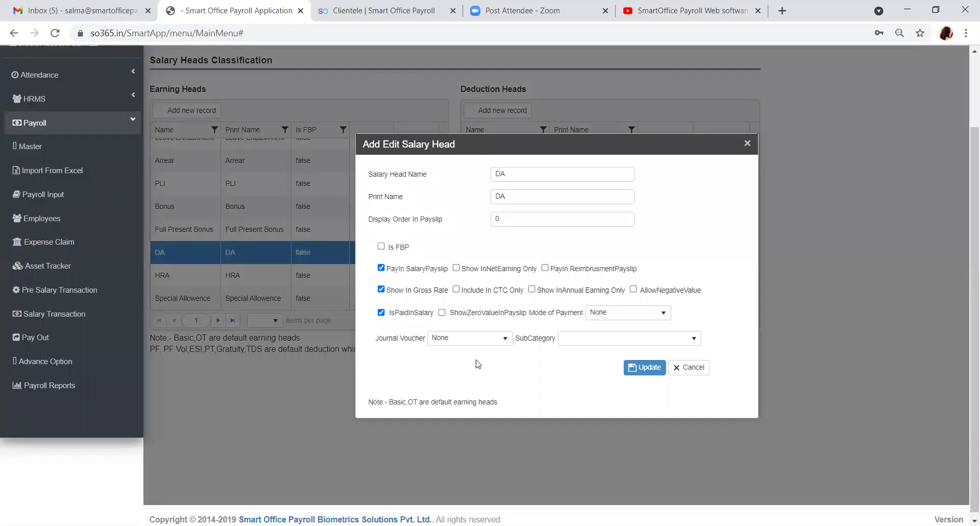
{"action": "left_click", "coordinate": [472, 338]}
{"action": "left_click", "coordinate": [460, 384]}
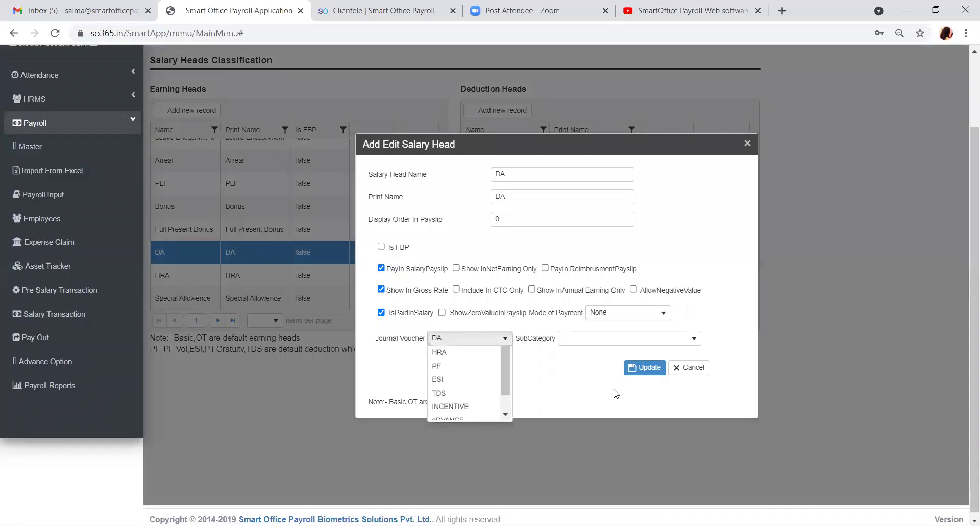
{"action": "left_click", "coordinate": [644, 367]}
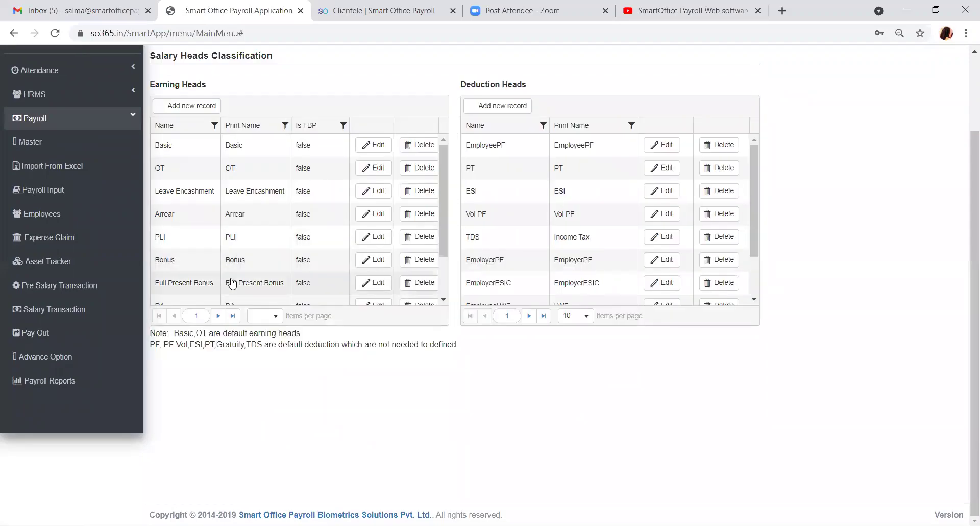
- Link the HRA earning head to the HRA journal voucher and save
{"action": "scroll", "coordinate": [260, 240], "scroll_direction": "down", "scroll_amount": 1}
{"action": "left_click", "coordinate": [268, 276]}
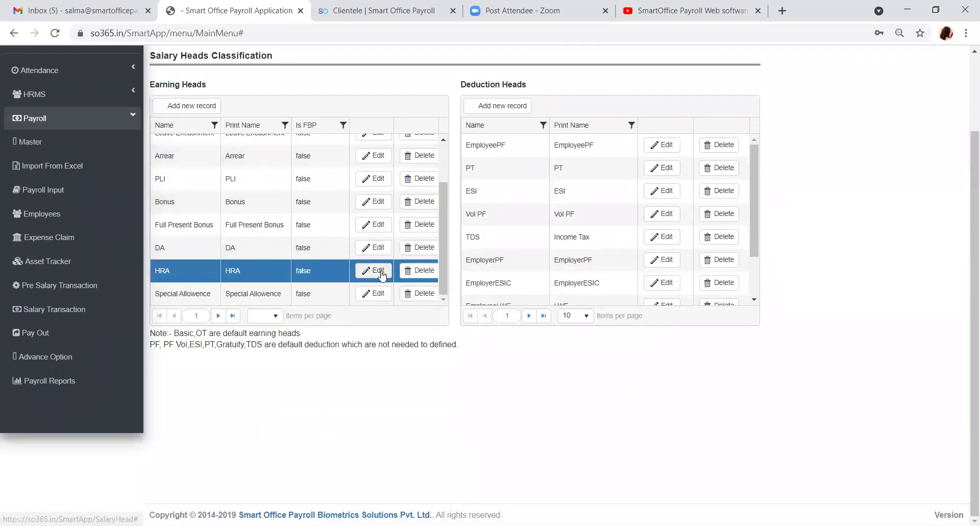
{"action": "left_click", "coordinate": [373, 270]}
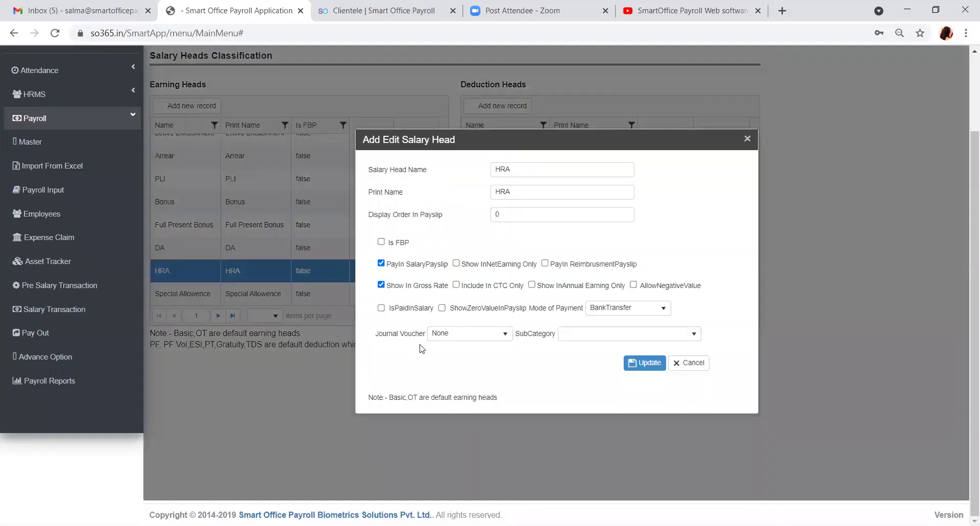
{"action": "left_click", "coordinate": [438, 335]}
{"action": "left_click", "coordinate": [444, 390]}
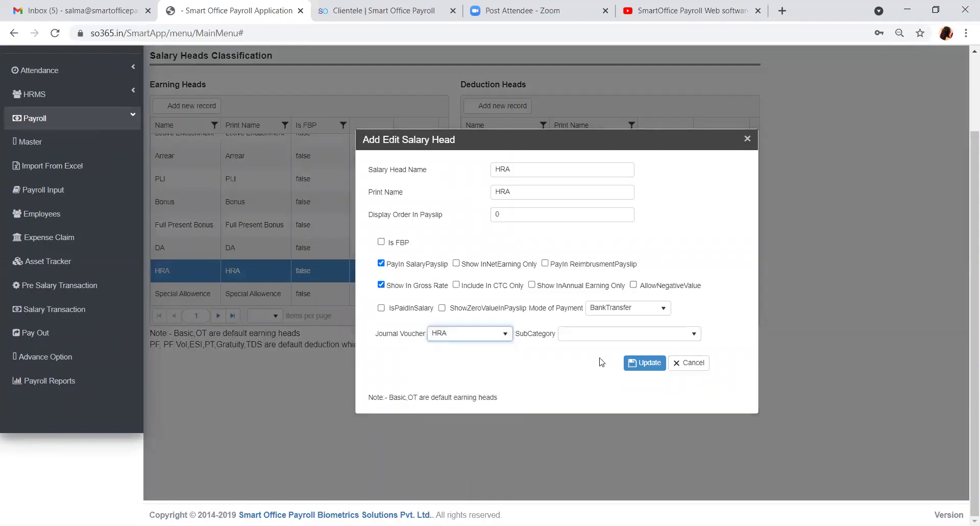
{"action": "left_click", "coordinate": [638, 363]}
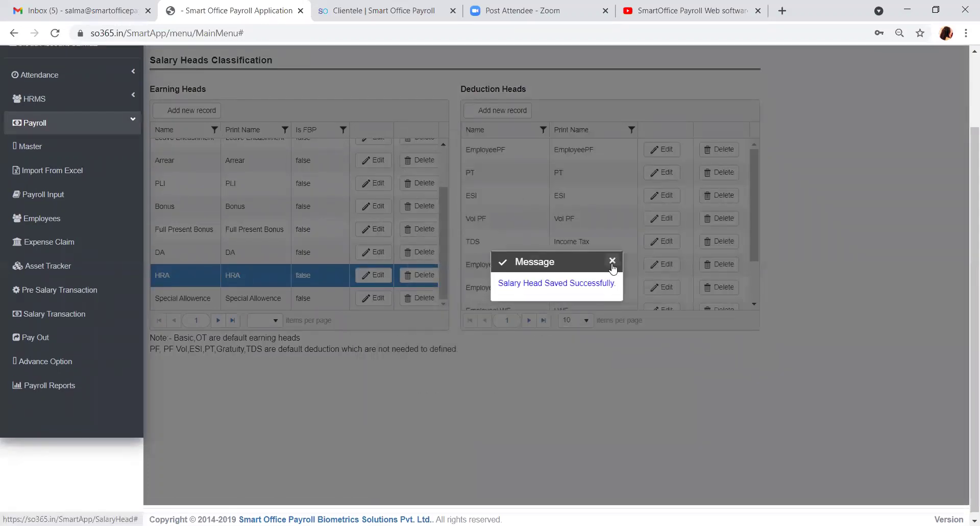
{"action": "left_click", "coordinate": [612, 261]}
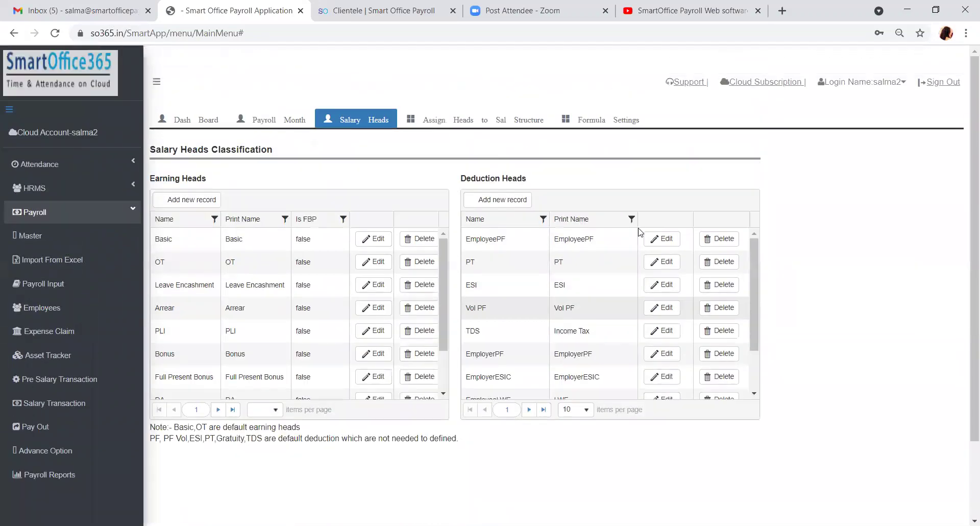
- Edit the ESI deduction head, set its Journal Voucher to ESI, and update it
{"action": "left_click", "coordinate": [495, 289]}
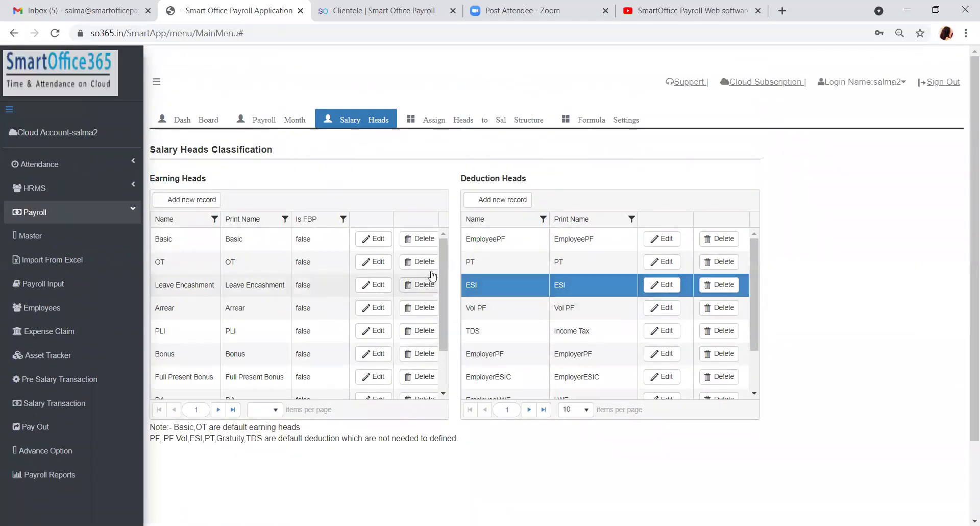
{"action": "left_click", "coordinate": [662, 284]}
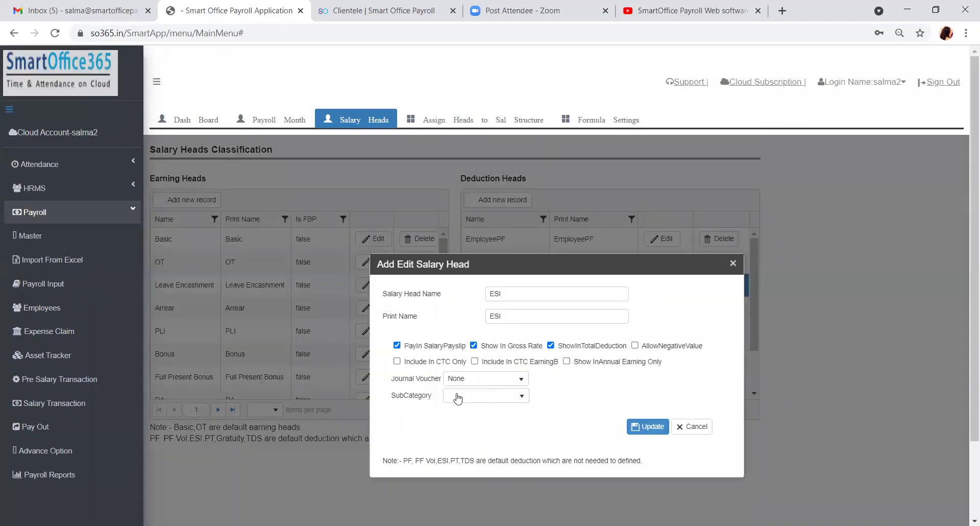
{"action": "left_click", "coordinate": [494, 379]}
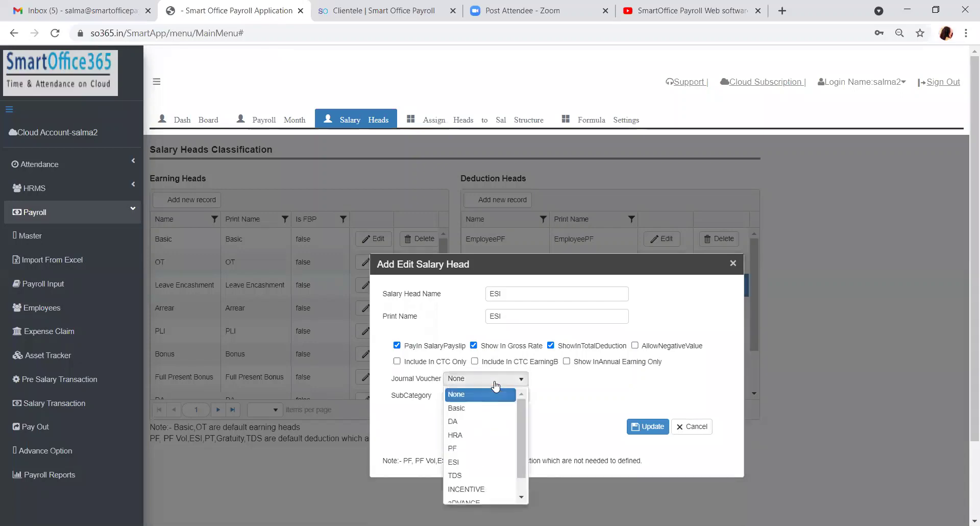
{"action": "left_click", "coordinate": [479, 462]}
{"action": "left_click", "coordinate": [647, 426]}
{"action": "scroll", "coordinate": [638, 357], "scroll_direction": "down", "scroll_amount": 2}
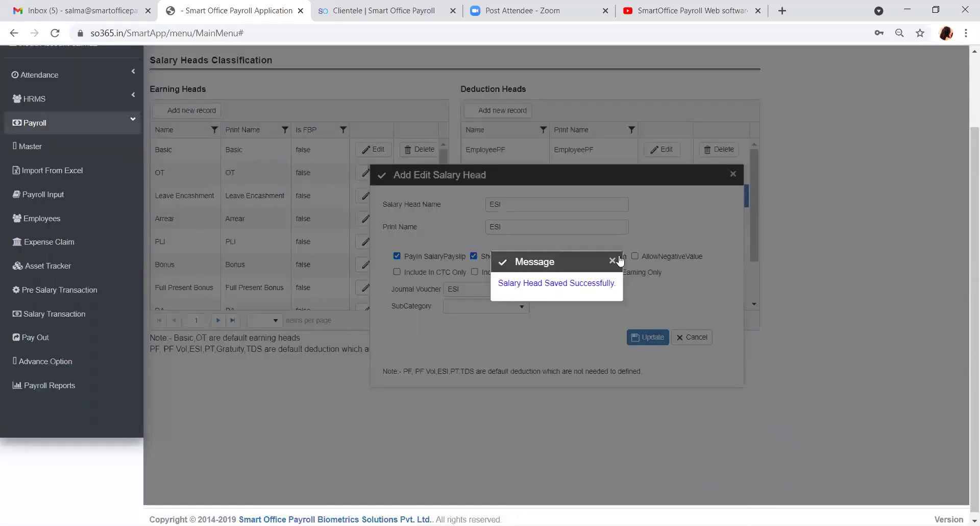
{"action": "left_click", "coordinate": [614, 260]}
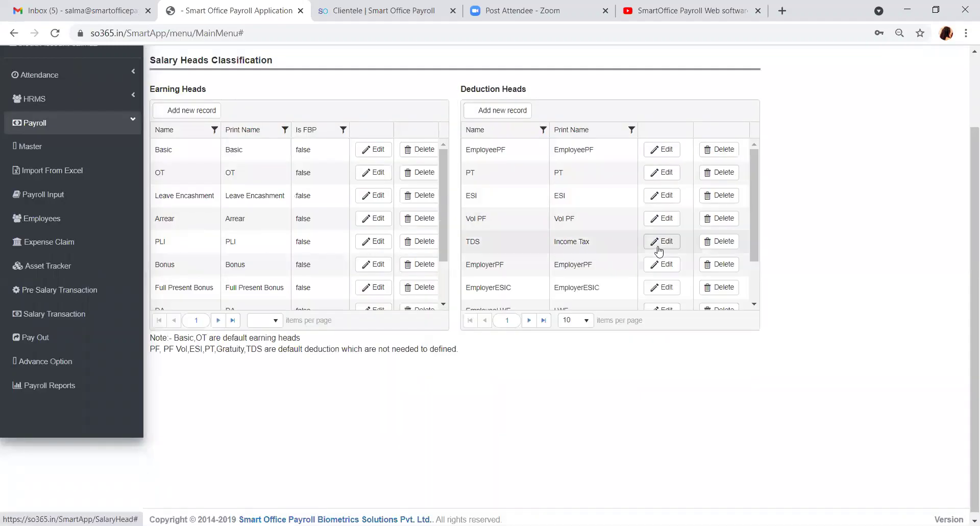
{"action": "left_click", "coordinate": [553, 200]}
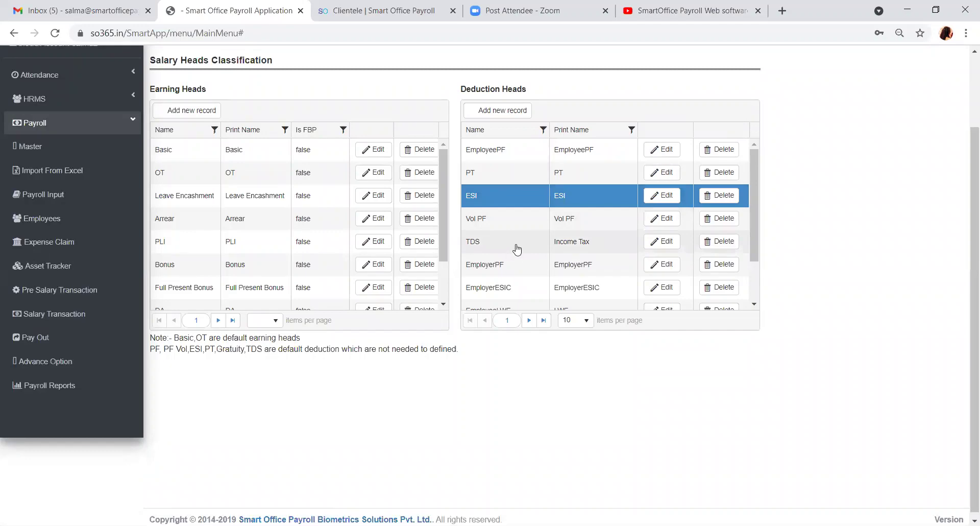
{"action": "scroll", "coordinate": [516, 248], "scroll_direction": "up", "scroll_amount": 3}
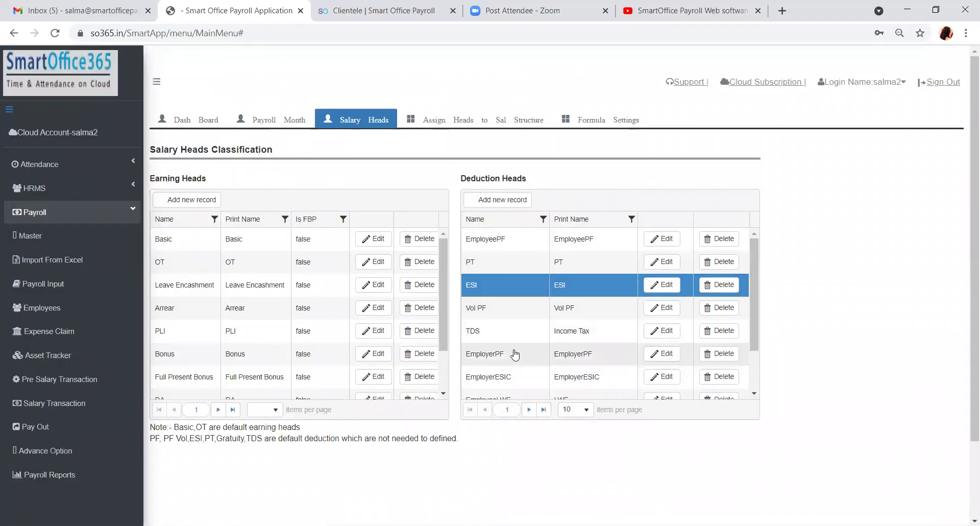
- Map the EmployeePF deduction head to the PF journal voucher and update it
{"action": "left_click", "coordinate": [602, 361]}
{"action": "left_click", "coordinate": [662, 353]}
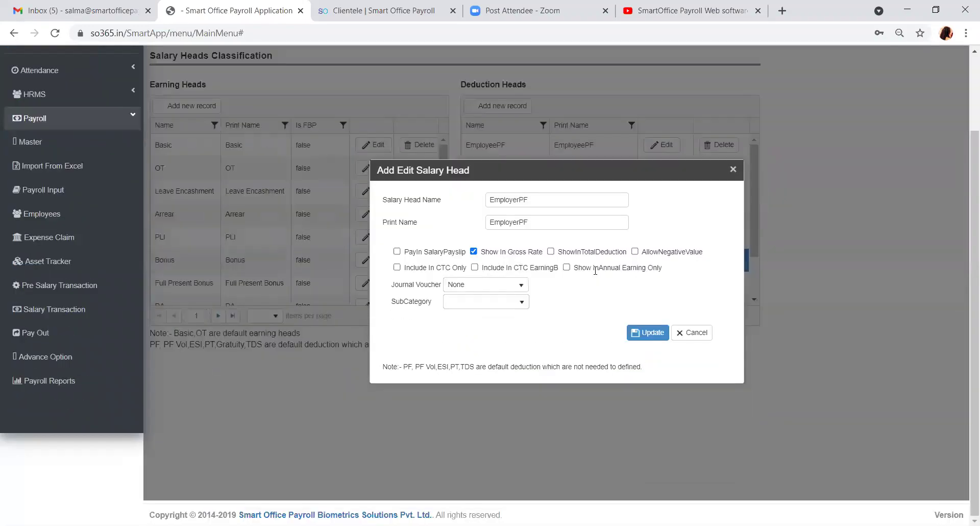
{"action": "left_click", "coordinate": [733, 169]}
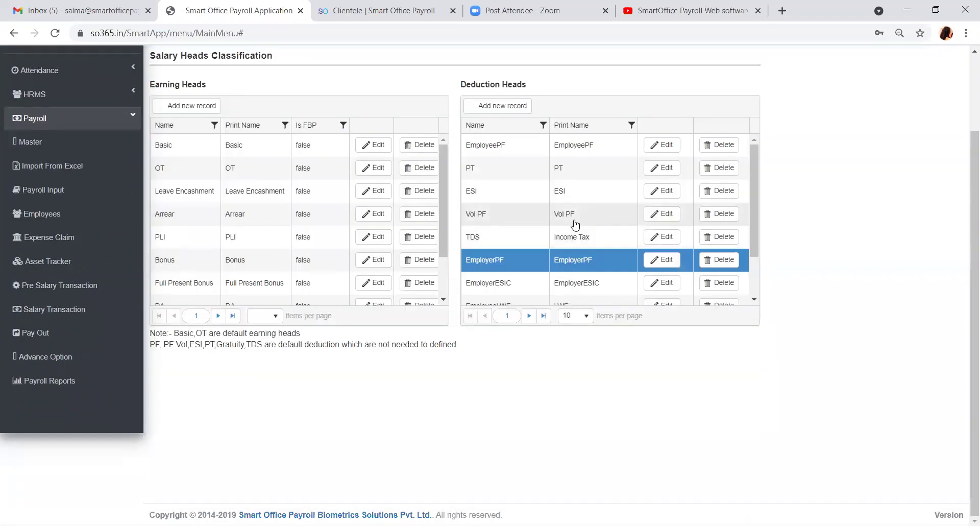
{"action": "scroll", "coordinate": [574, 222], "scroll_direction": "down", "scroll_amount": 3}
{"action": "scroll", "coordinate": [541, 170], "scroll_direction": "up", "scroll_amount": 3}
{"action": "left_click", "coordinate": [662, 145]}
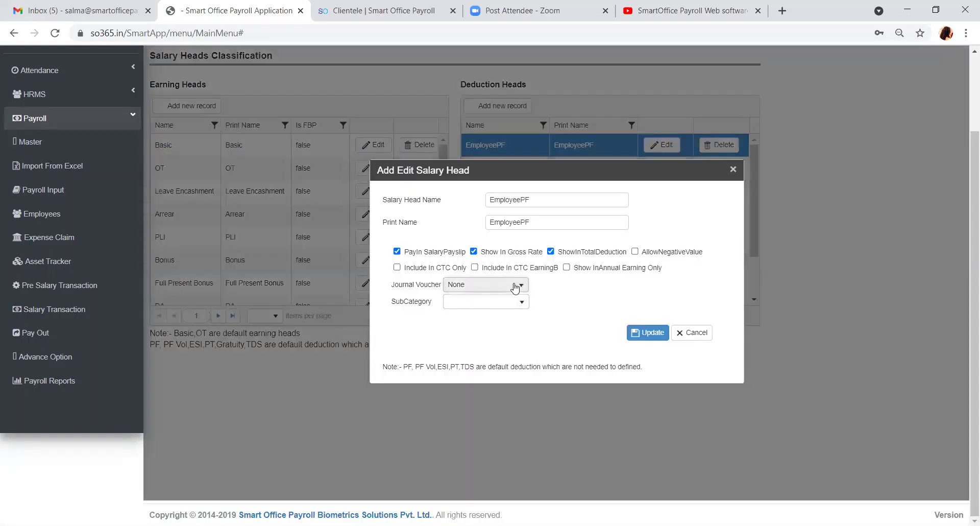
{"action": "left_click", "coordinate": [515, 285]}
{"action": "left_click", "coordinate": [475, 355]}
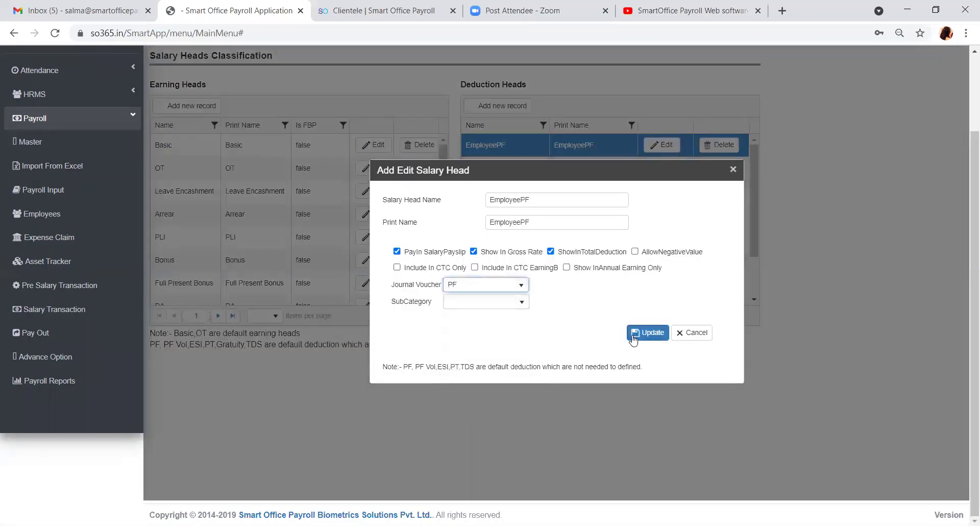
{"action": "left_click", "coordinate": [633, 335]}
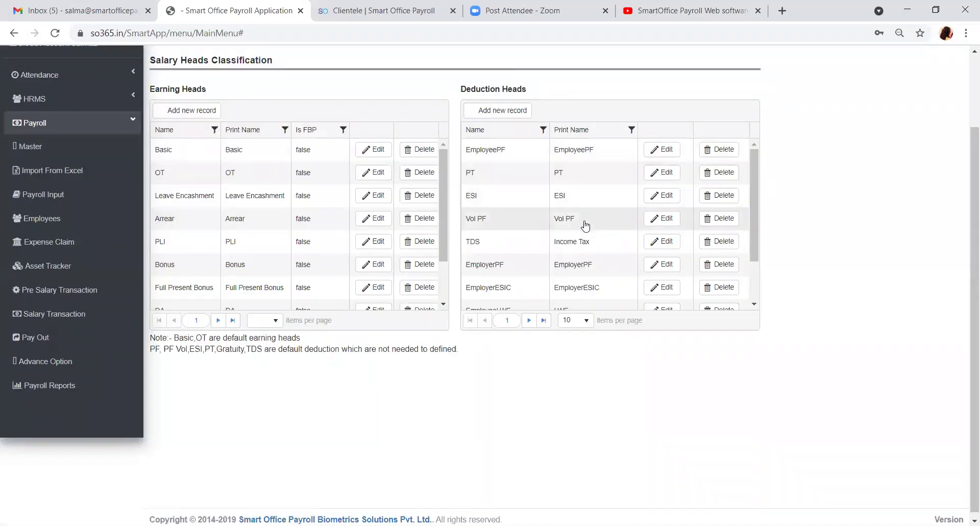
- Map the TDS deduction head to the TDS journal voucher and save it
{"action": "left_click", "coordinate": [570, 263]}
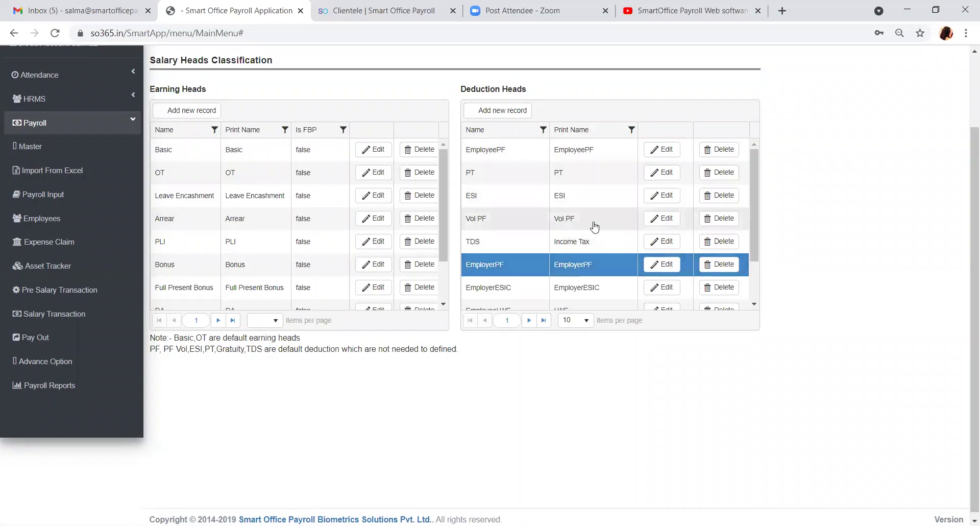
{"action": "scroll", "coordinate": [592, 227], "scroll_direction": "down", "scroll_amount": 1}
{"action": "left_click", "coordinate": [544, 190]}
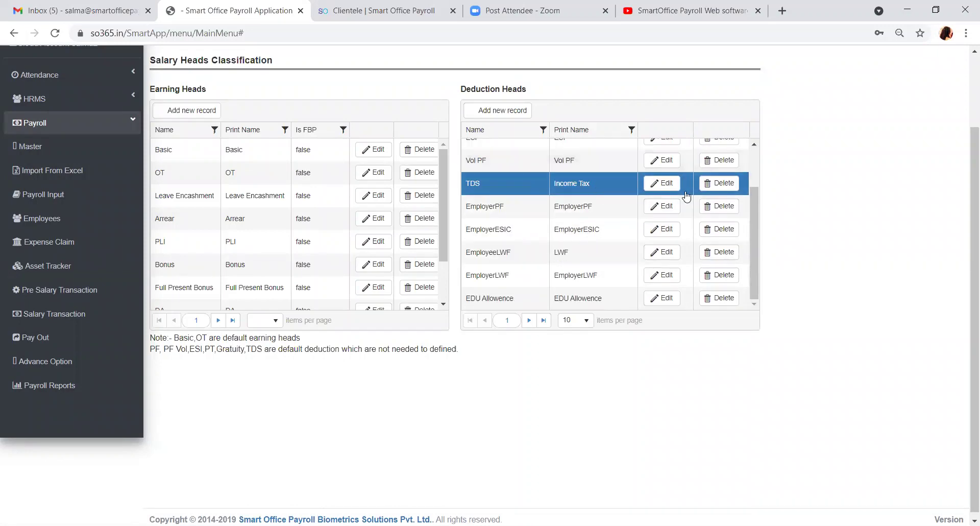
{"action": "left_click", "coordinate": [663, 183]}
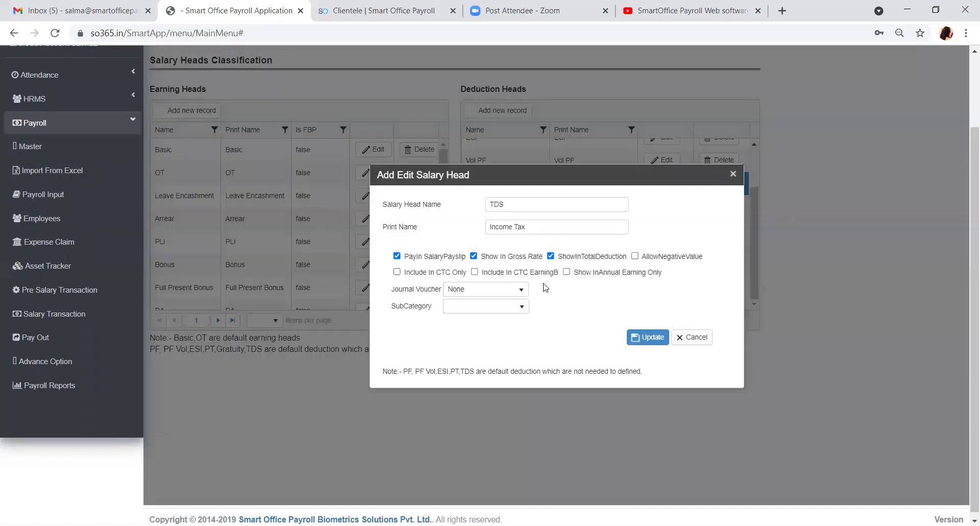
{"action": "left_click", "coordinate": [475, 291]}
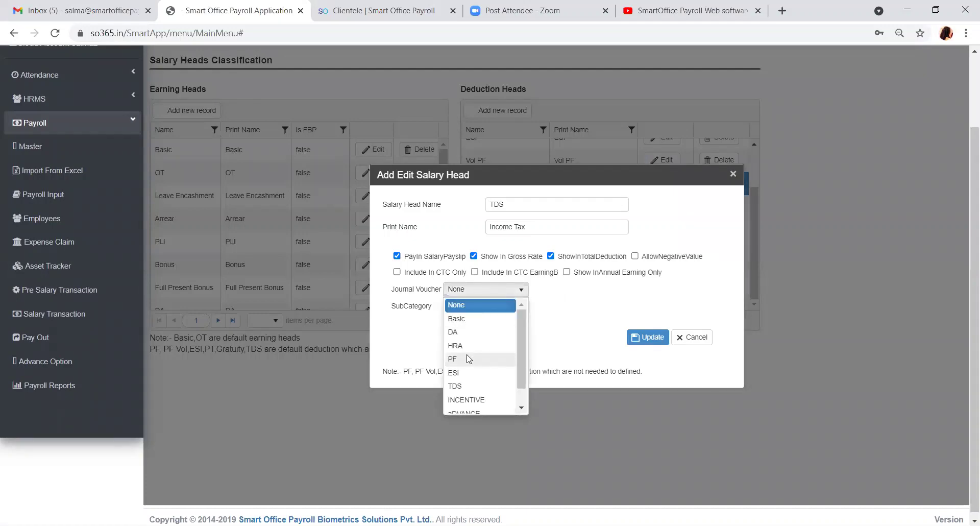
{"action": "left_click", "coordinate": [473, 386]}
{"action": "left_click", "coordinate": [647, 336]}
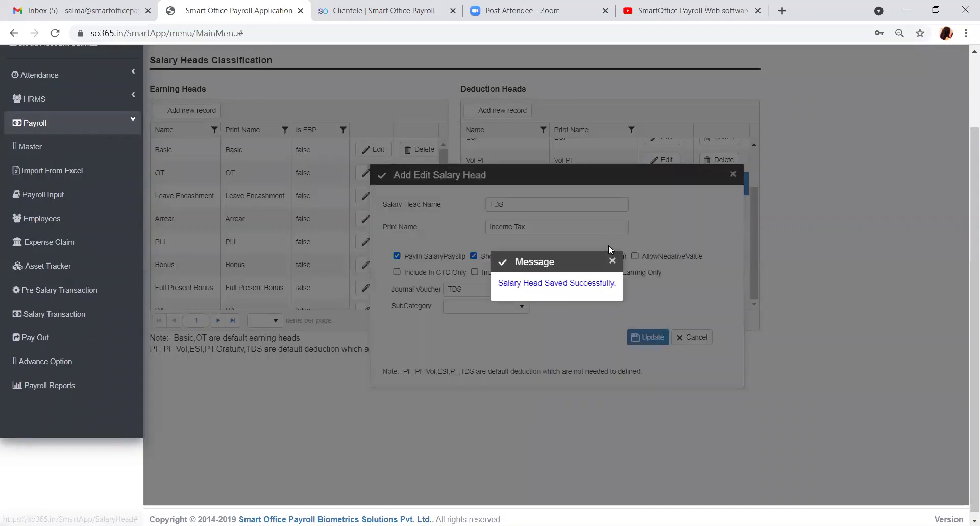
{"action": "left_click", "coordinate": [611, 261]}
{"action": "left_click", "coordinate": [733, 175]}
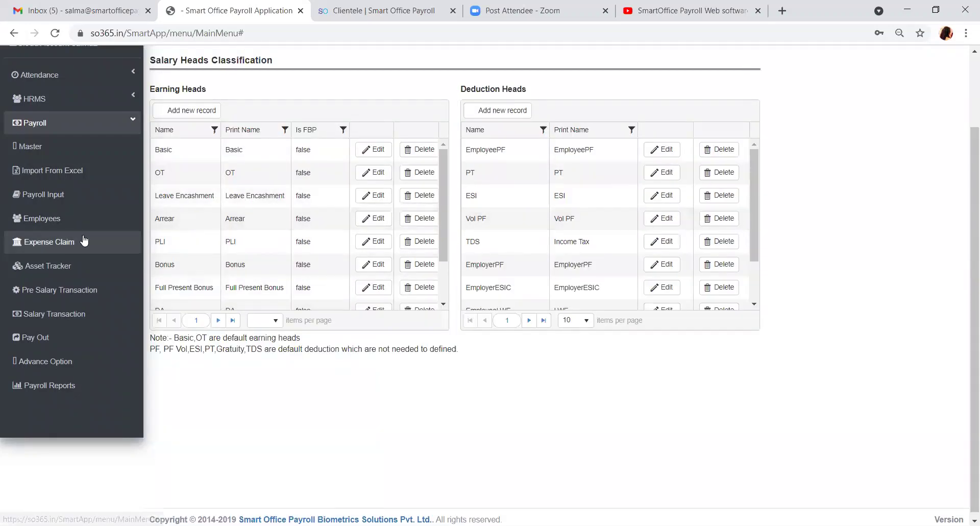
- Under Pre Salary Transaction's Employee Advance tab, open Allot Employee Advance showing three employees
{"action": "left_click", "coordinate": [78, 292]}
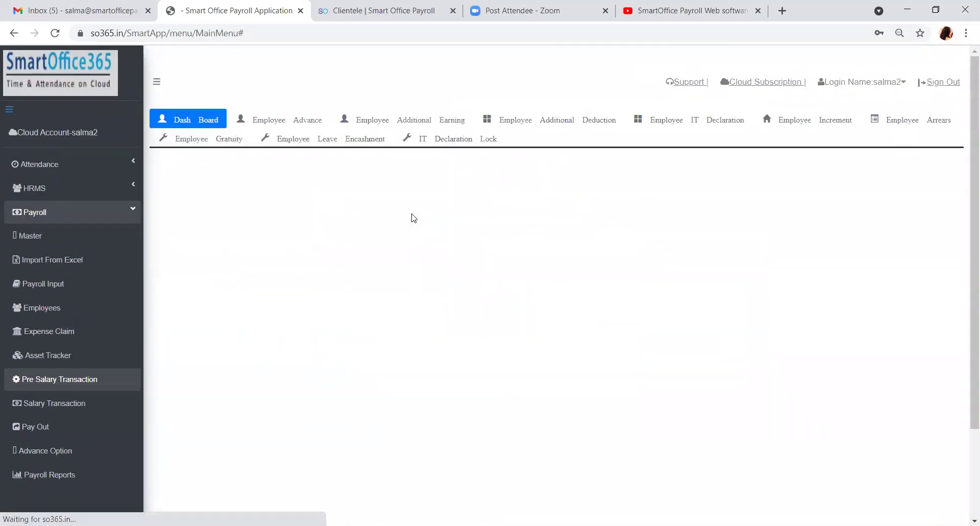
{"action": "left_click", "coordinate": [293, 119]}
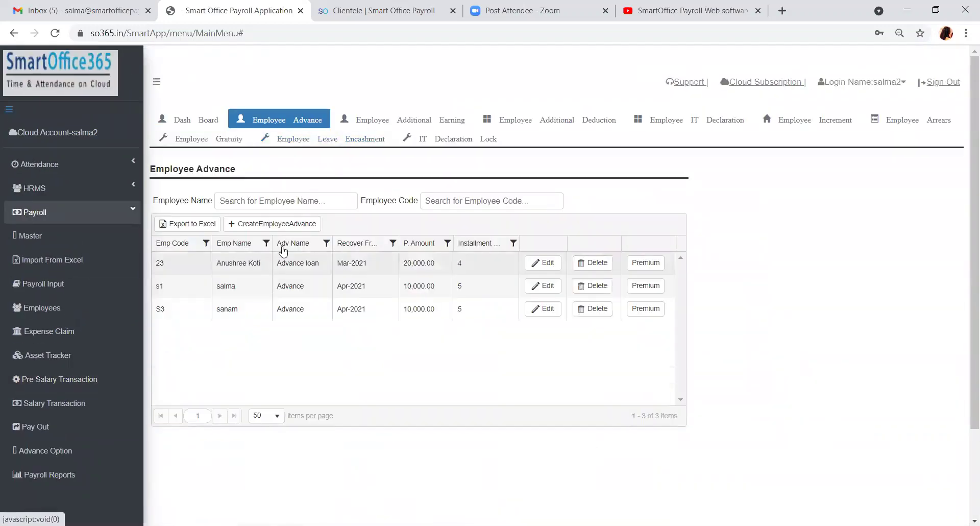
{"action": "left_click", "coordinate": [255, 223]}
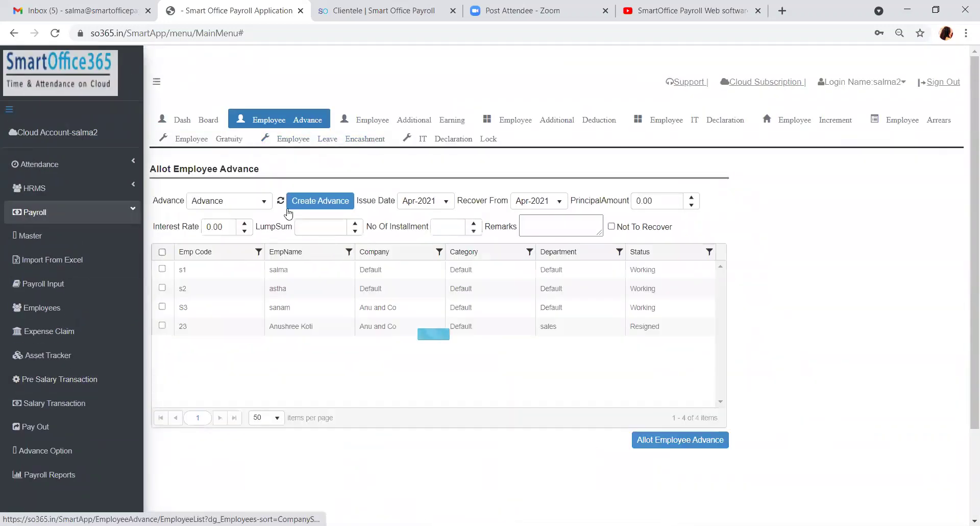
{"action": "scroll", "coordinate": [385, 219], "scroll_direction": "down", "scroll_amount": 2}
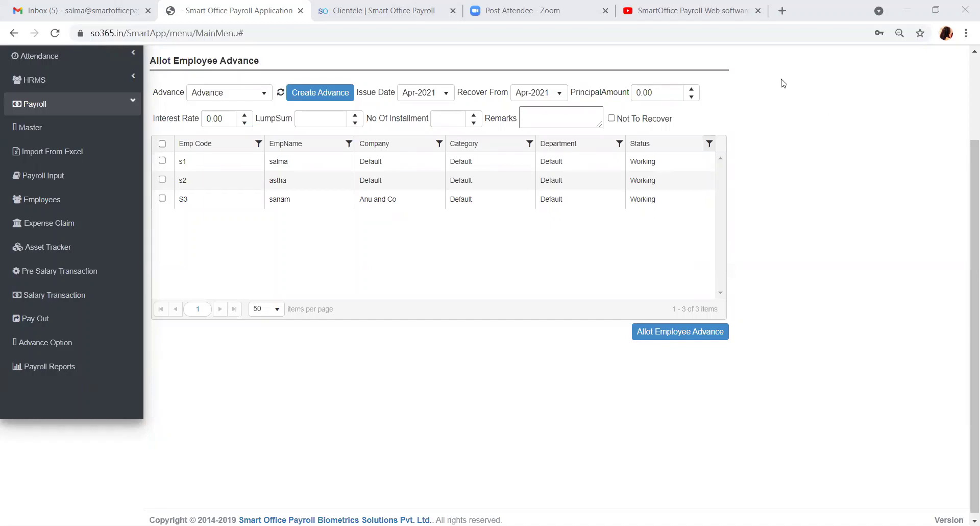
{"action": "scroll", "coordinate": [793, 81], "scroll_direction": "up", "scroll_amount": 3}
- View the Allot Employee Additional Earning form, then the Apr-2021 additional deductions list
{"action": "left_click", "coordinate": [372, 121]}
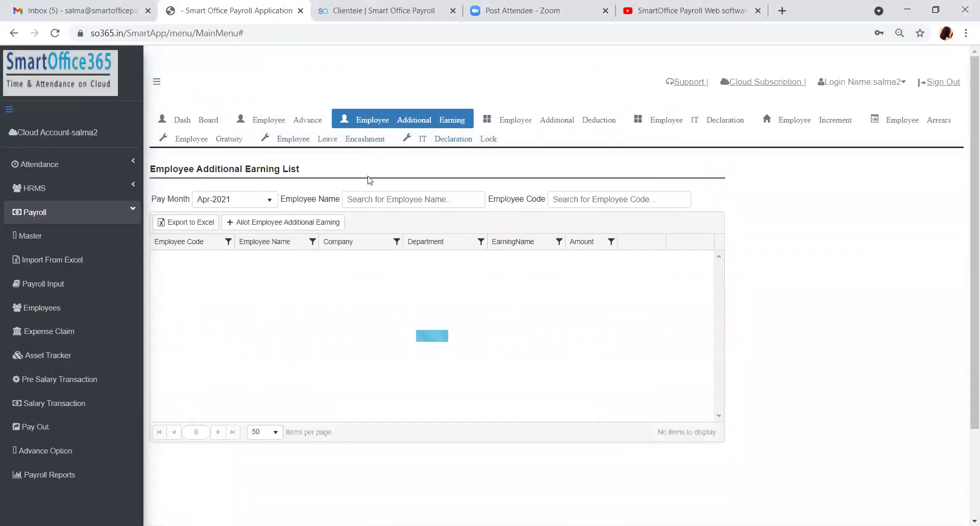
{"action": "left_click", "coordinate": [292, 225]}
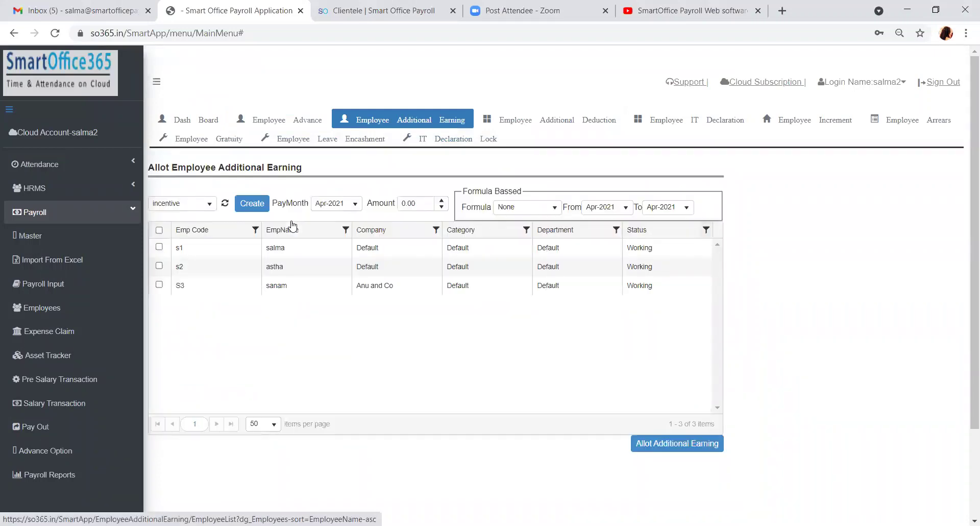
{"action": "left_click", "coordinate": [252, 203]}
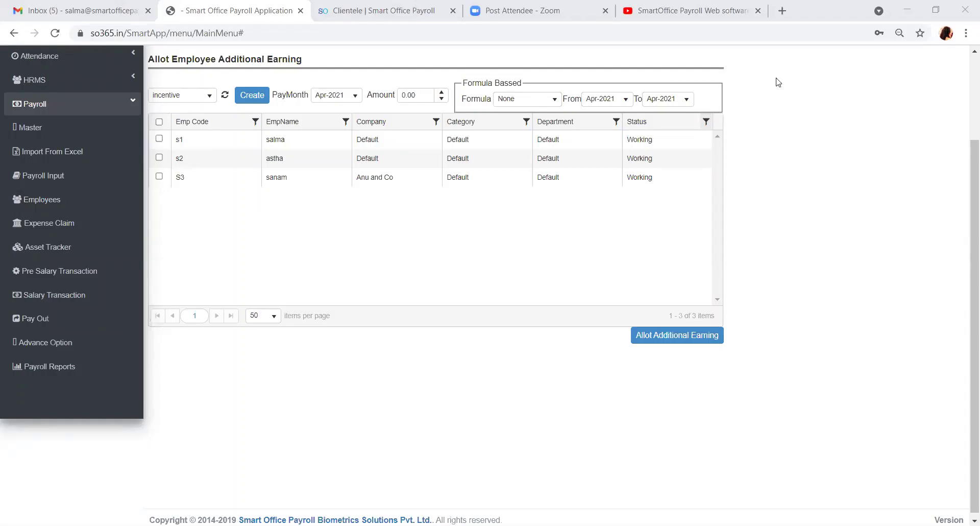
{"action": "scroll", "coordinate": [778, 82], "scroll_direction": "up", "scroll_amount": 3}
{"action": "left_click", "coordinate": [543, 127]}
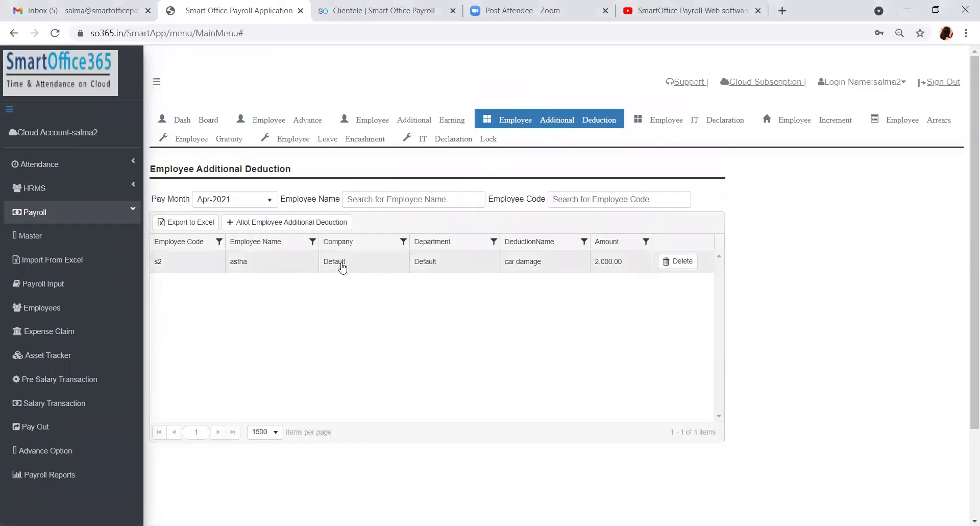
- View the Allot Employee Additional Deduction form, then open the Salary Transaction dashboard
{"action": "left_click", "coordinate": [259, 222]}
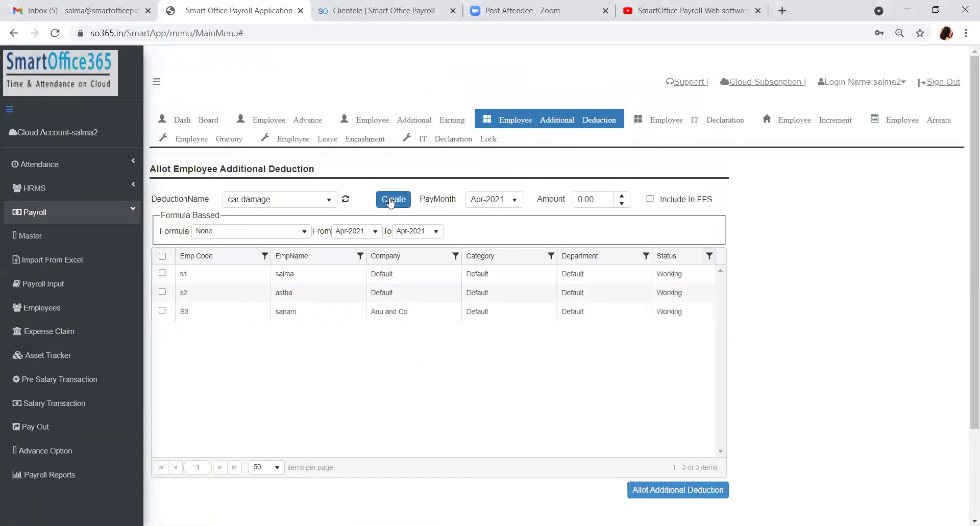
{"action": "scroll", "coordinate": [390, 201], "scroll_direction": "down", "scroll_amount": 2}
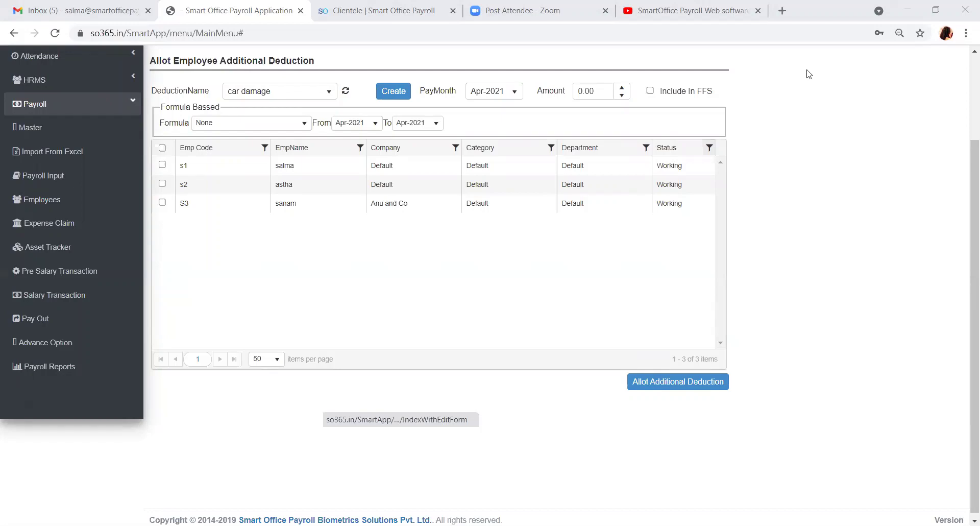
{"action": "scroll", "coordinate": [367, 274], "scroll_direction": "up", "scroll_amount": 3}
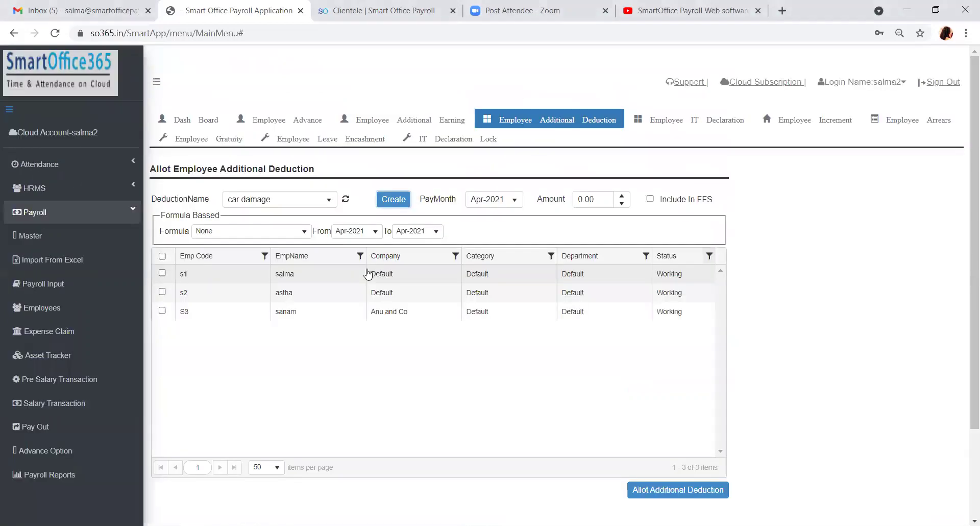
{"action": "left_click", "coordinate": [61, 400]}
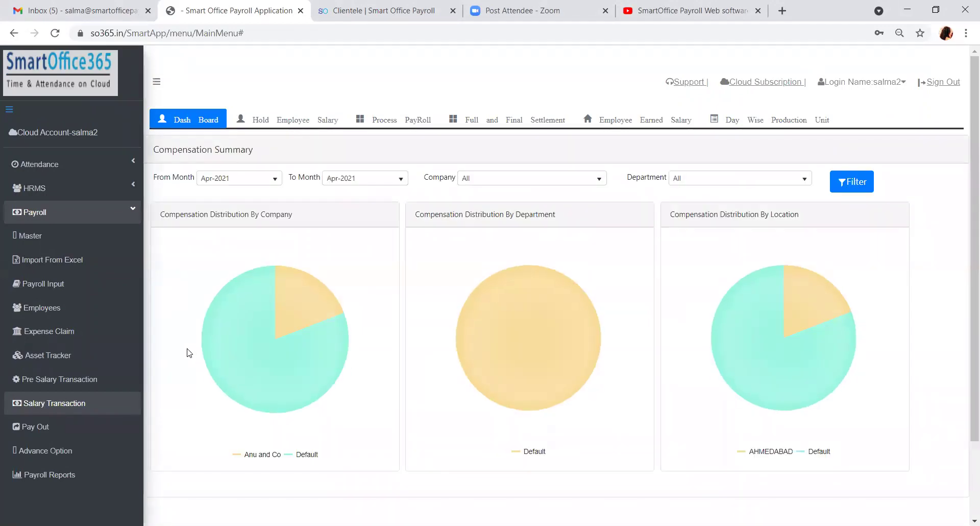
- Quick-process the Apr-2021 payroll for the Smart Staff salary structure
{"action": "left_click", "coordinate": [405, 120]}
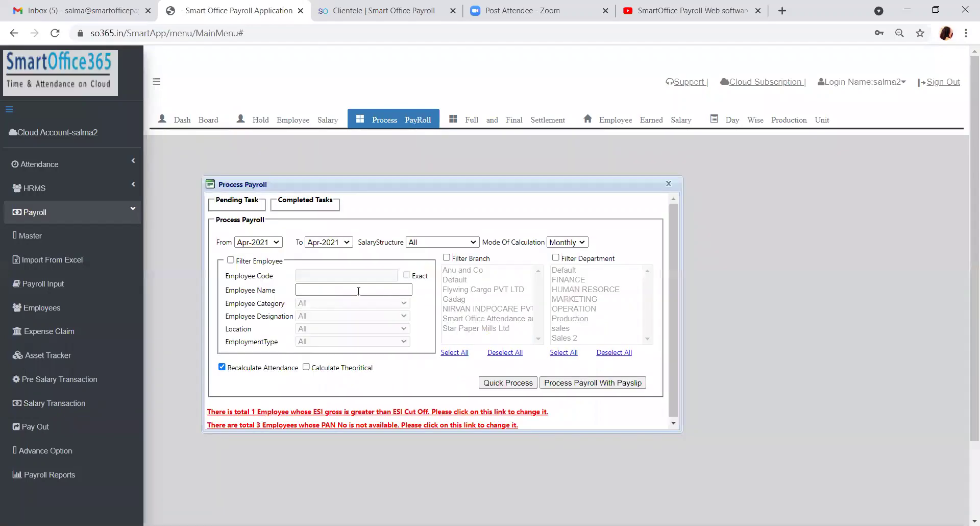
{"action": "left_click", "coordinate": [454, 242]}
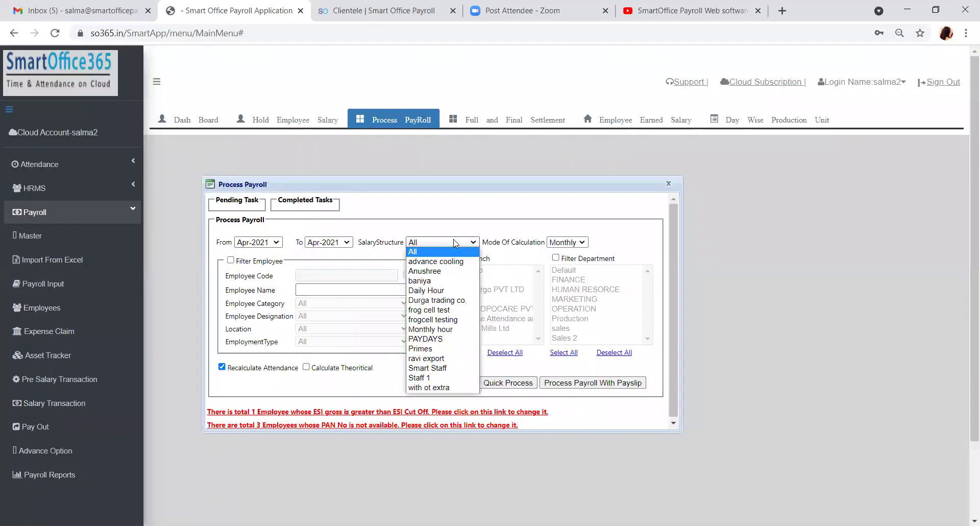
{"action": "left_click", "coordinate": [431, 368]}
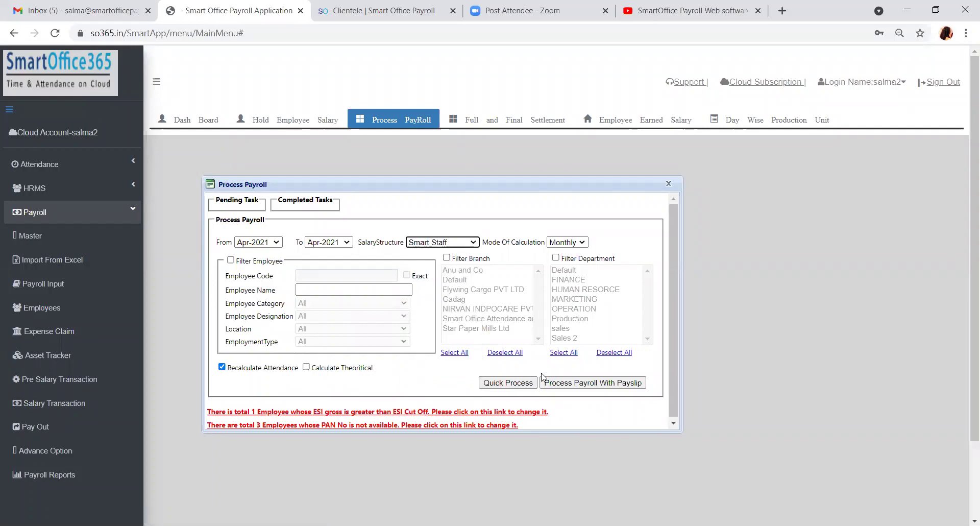
{"action": "left_click", "coordinate": [510, 382]}
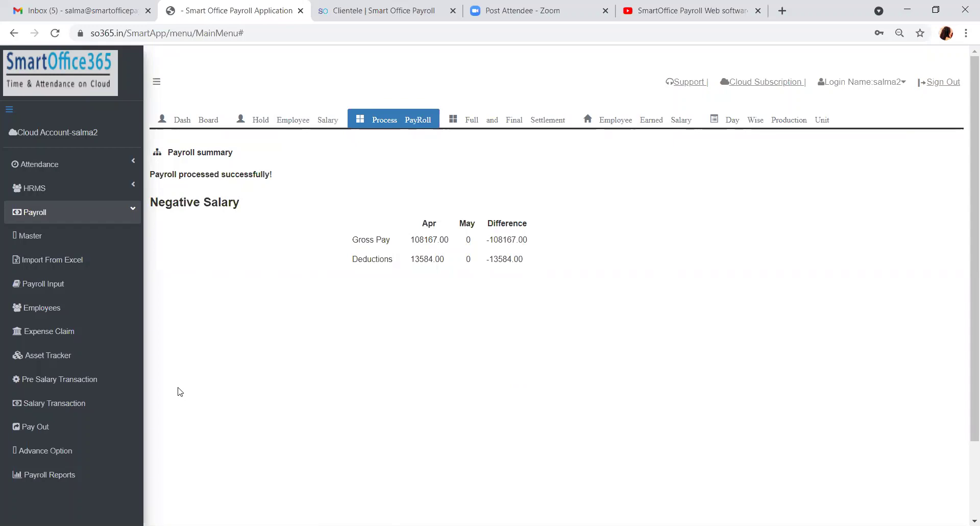
- Open the Advance options Settings page showing the Form 24Q settings
{"action": "left_click", "coordinate": [92, 451]}
{"action": "scroll", "coordinate": [156, 414], "scroll_direction": "down", "scroll_amount": 2}
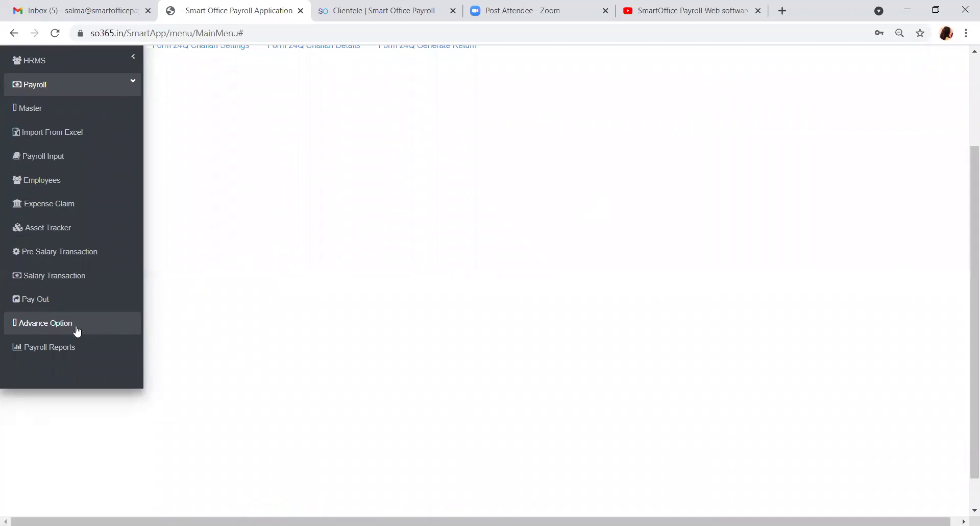
{"action": "scroll", "coordinate": [334, 313], "scroll_direction": "up", "scroll_amount": 2}
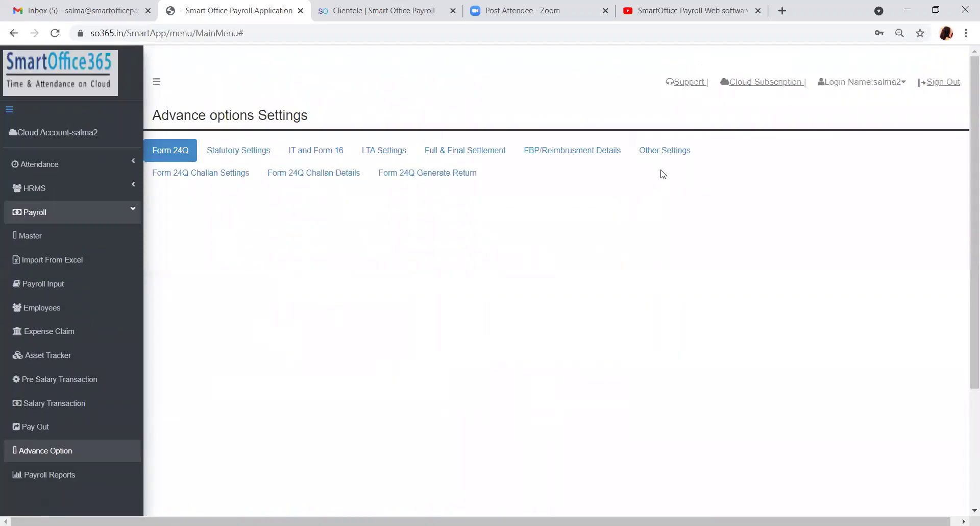
- Show the Apr-2021 Export JV Details under Other Settings, listing heads with debit/credit and JV names
{"action": "left_click", "coordinate": [664, 153]}
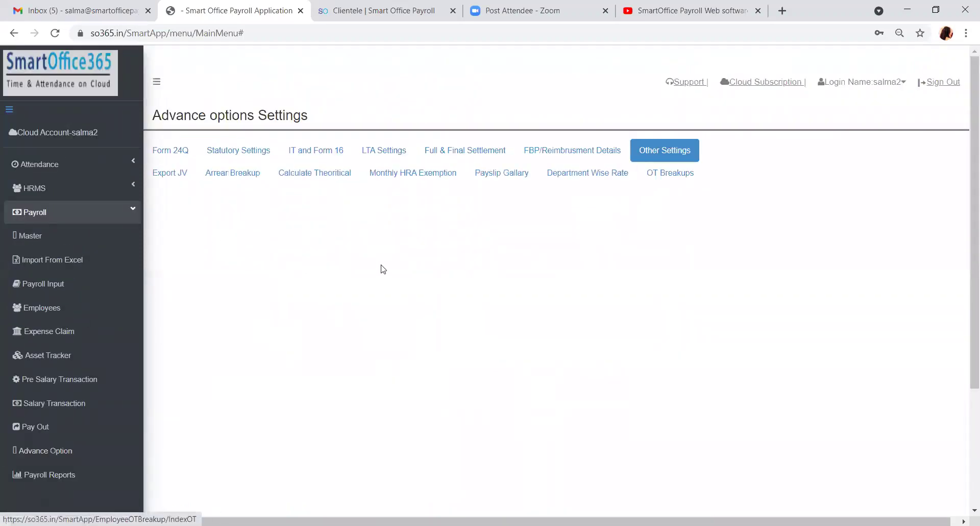
{"action": "left_click", "coordinate": [177, 182]}
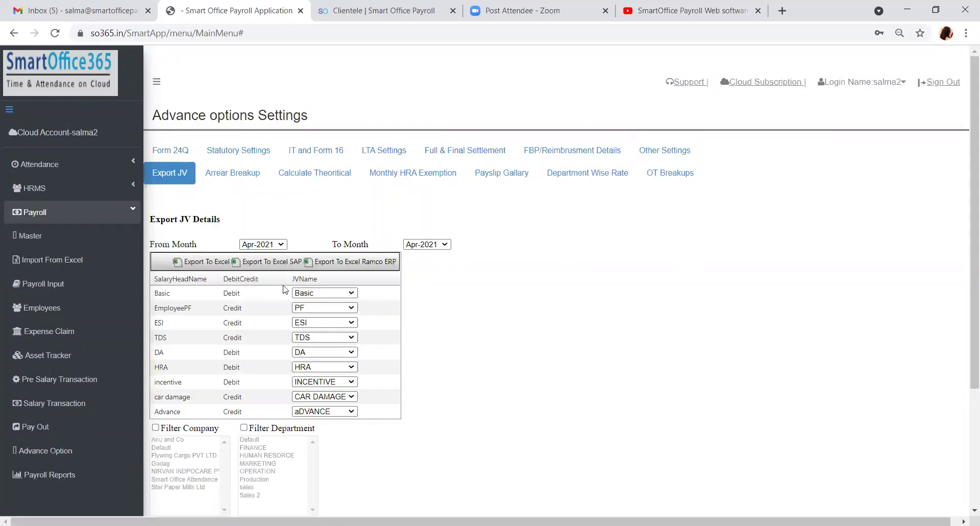
{"action": "scroll", "coordinate": [280, 295], "scroll_direction": "down", "scroll_amount": 1}
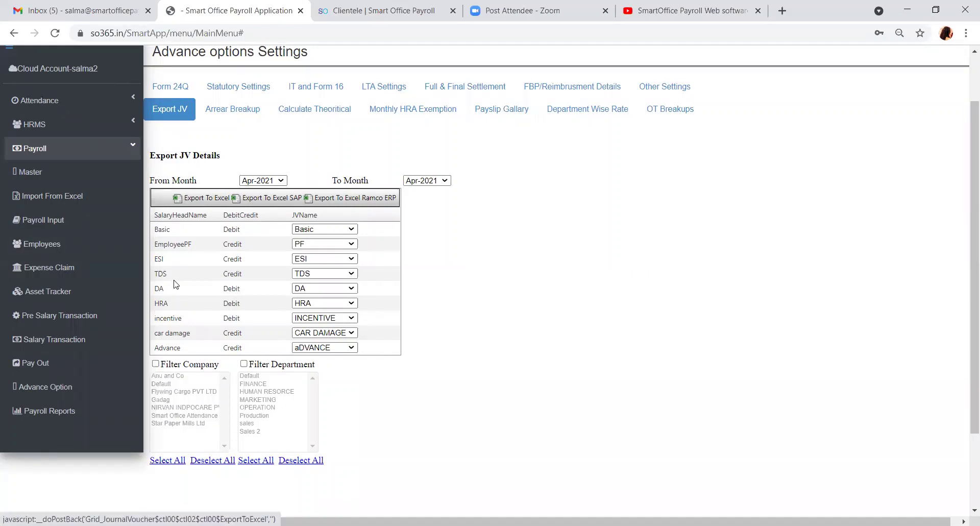
- Export the JV mapping to Excel, saving ExportVoucher_20210513 151249.csv in Downloads
{"action": "left_click", "coordinate": [192, 199]}
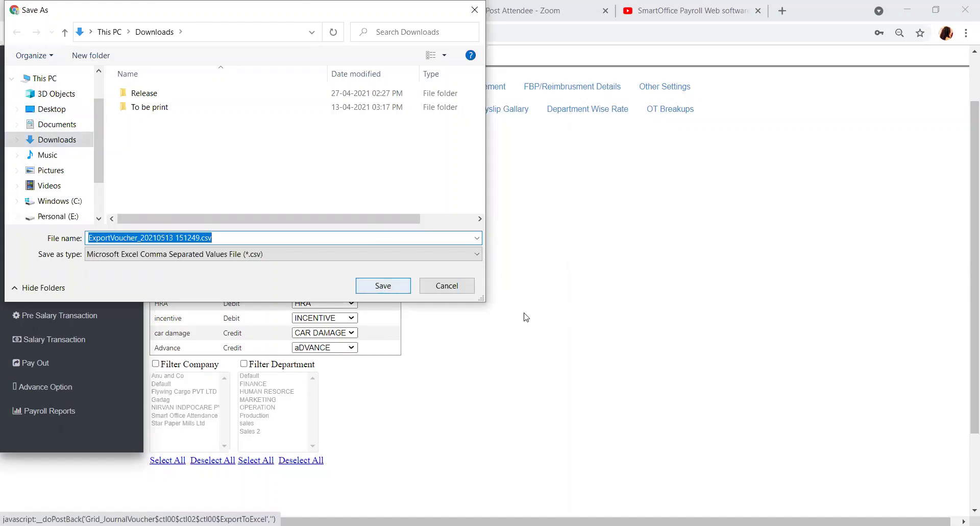
{"action": "key", "text": "Return"}
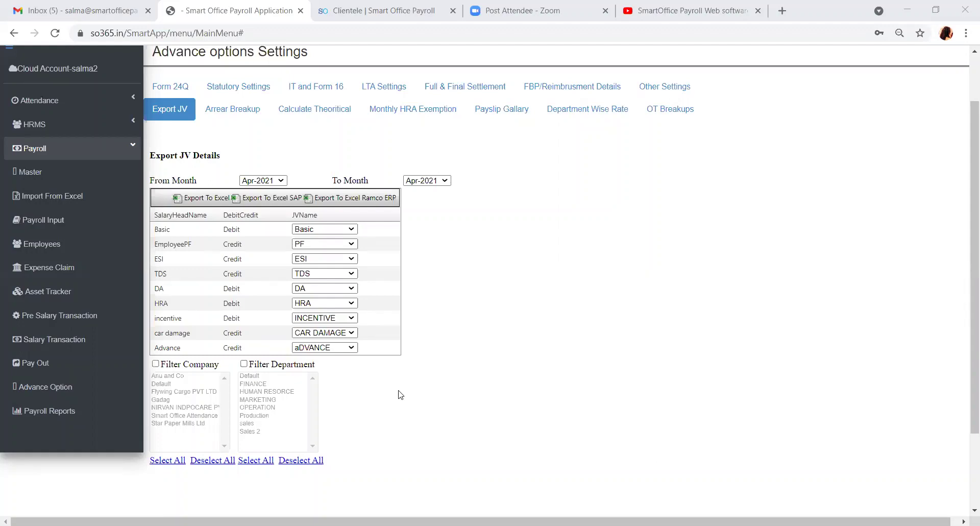
{"action": "scroll", "coordinate": [327, 357], "scroll_direction": "up", "scroll_amount": 1}
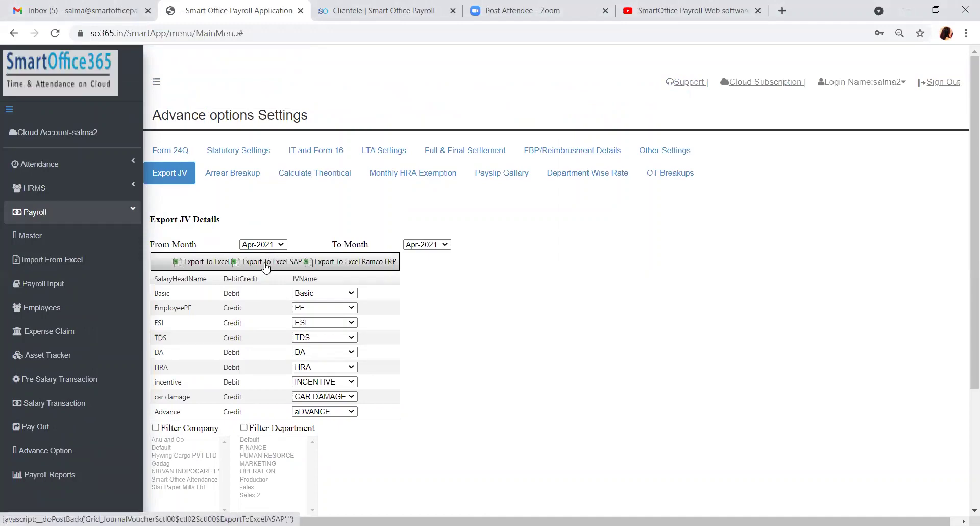
- Save the SAP export as ExportVoucher_20210513 151354.csv and open it from the download bar
{"action": "left_click", "coordinate": [265, 262]}
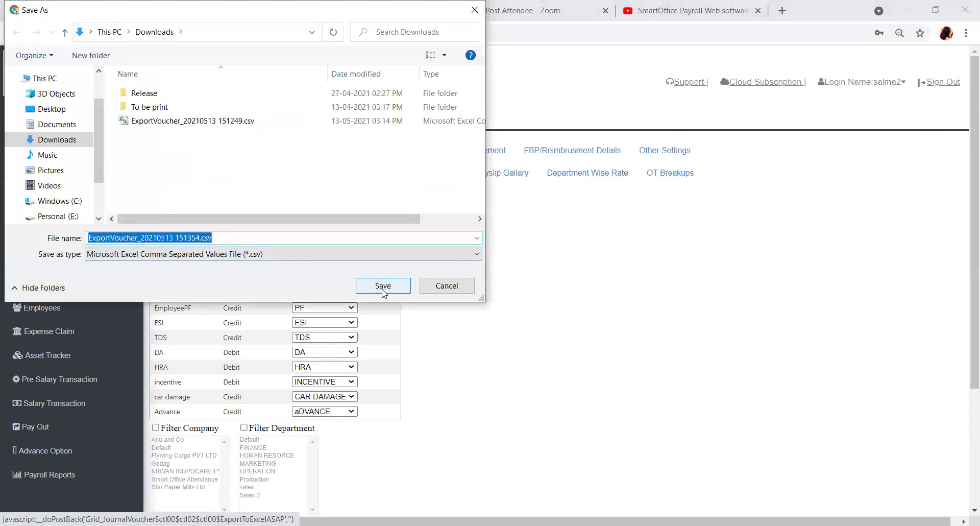
{"action": "left_click", "coordinate": [383, 288]}
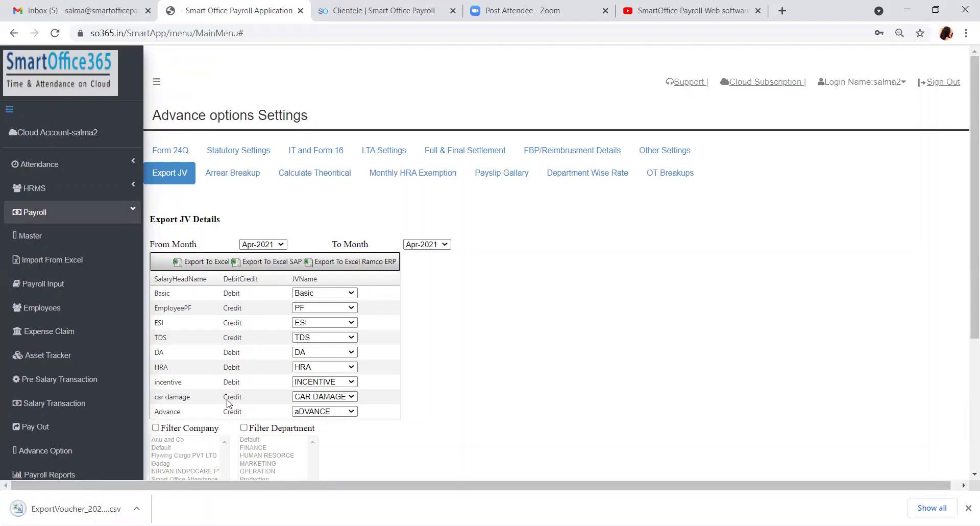
{"action": "left_click", "coordinate": [92, 509]}
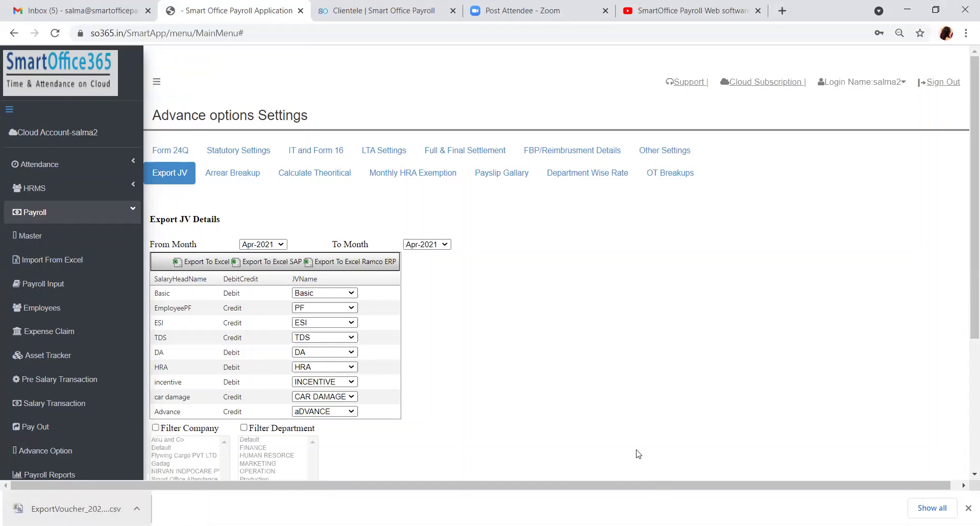
{"action": "left_click", "coordinate": [76, 508]}
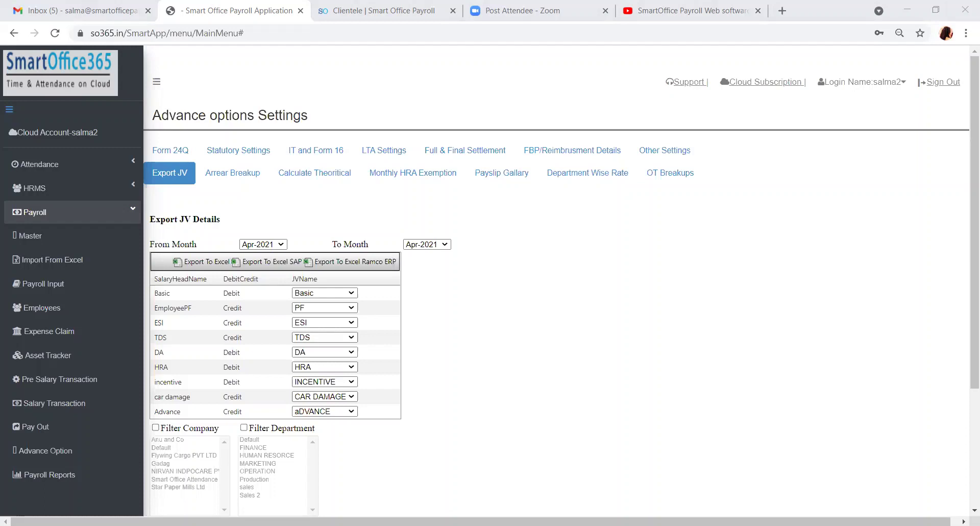
- Save the Ramco ERP-format JV export as a CSV in Downloads
{"action": "left_click", "coordinate": [509, 308]}
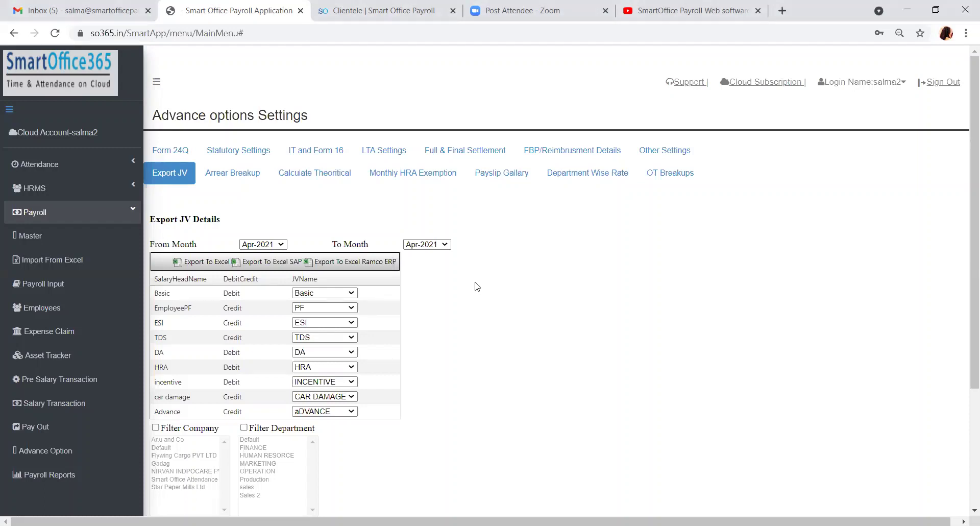
{"action": "left_click", "coordinate": [372, 264]}
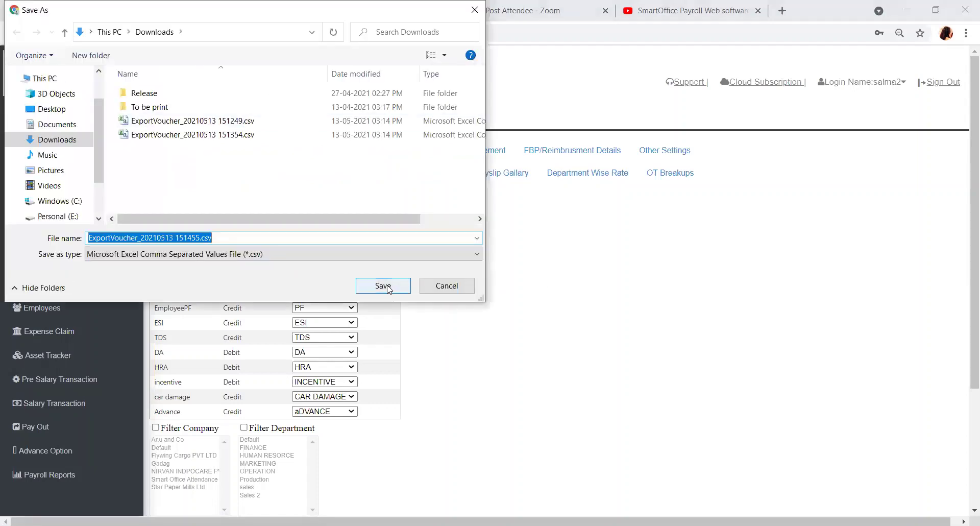
{"action": "left_click", "coordinate": [386, 286]}
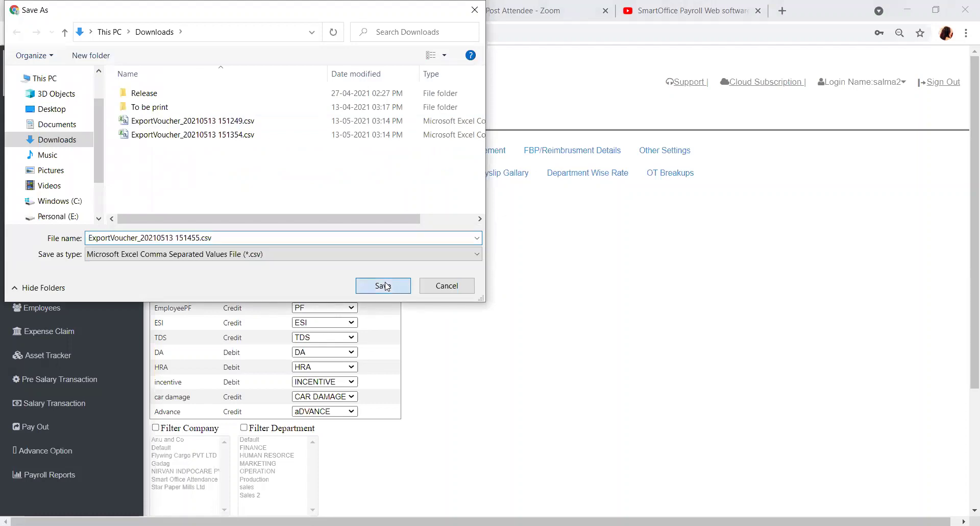
{"action": "scroll", "coordinate": [292, 442], "scroll_direction": "down", "scroll_amount": 3}
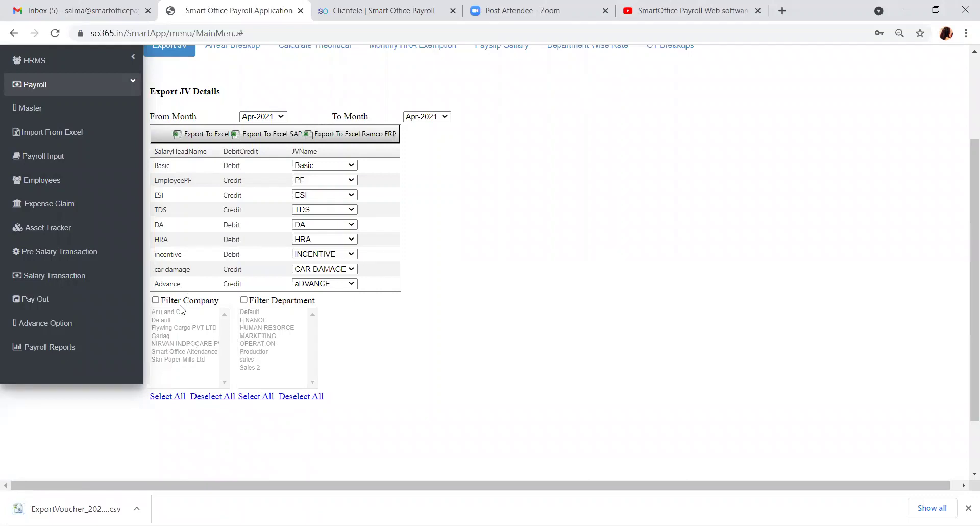
- Filter the export to company Gadag and the Production department, then open ExportVoucher_20210513 151455.csv
{"action": "left_click", "coordinate": [156, 300]}
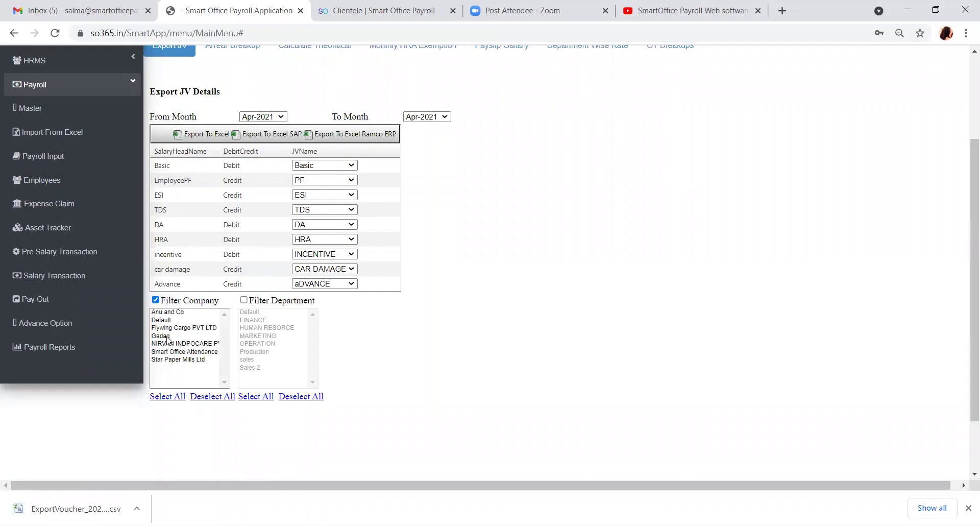
{"action": "left_click", "coordinate": [167, 336]}
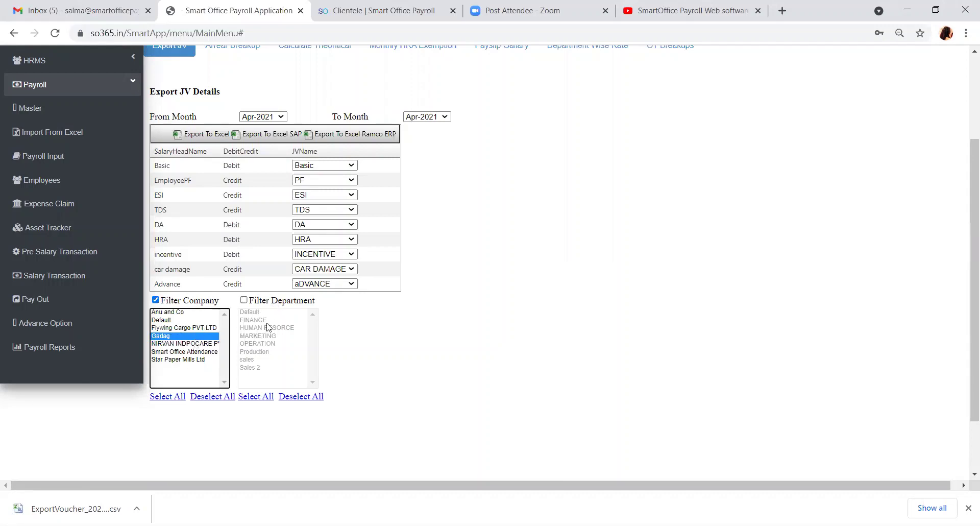
{"action": "left_click", "coordinate": [244, 300]}
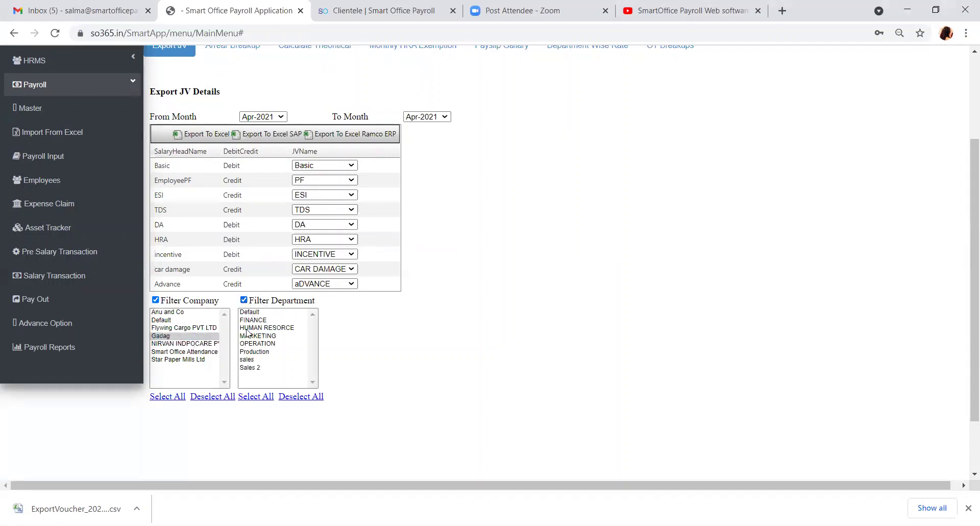
{"action": "left_click", "coordinate": [246, 329]}
{"action": "left_click", "coordinate": [256, 352]}
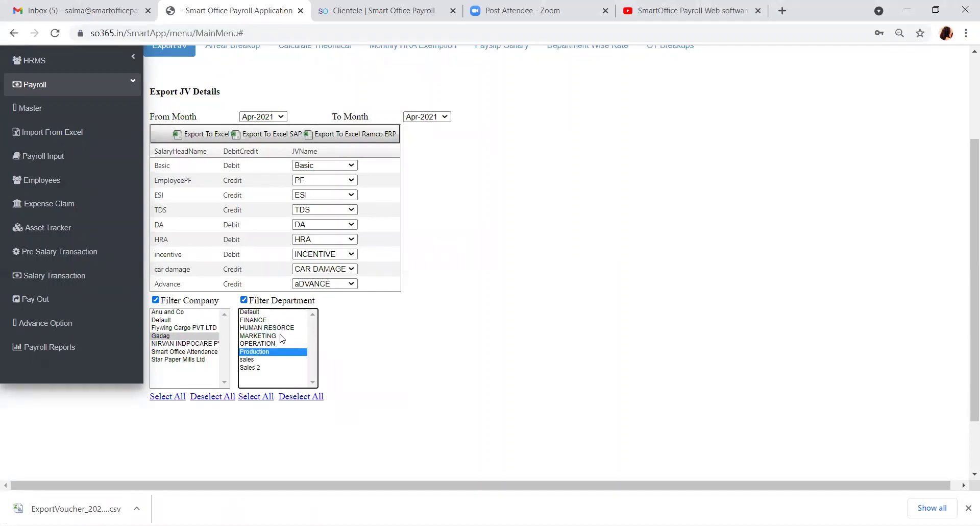
{"action": "left_click", "coordinate": [123, 507]}
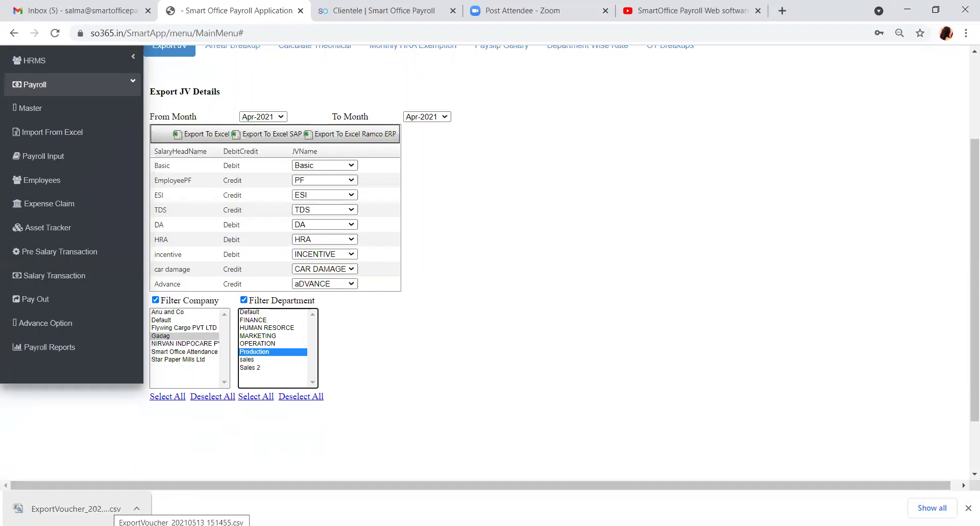
{"action": "left_click", "coordinate": [98, 507]}
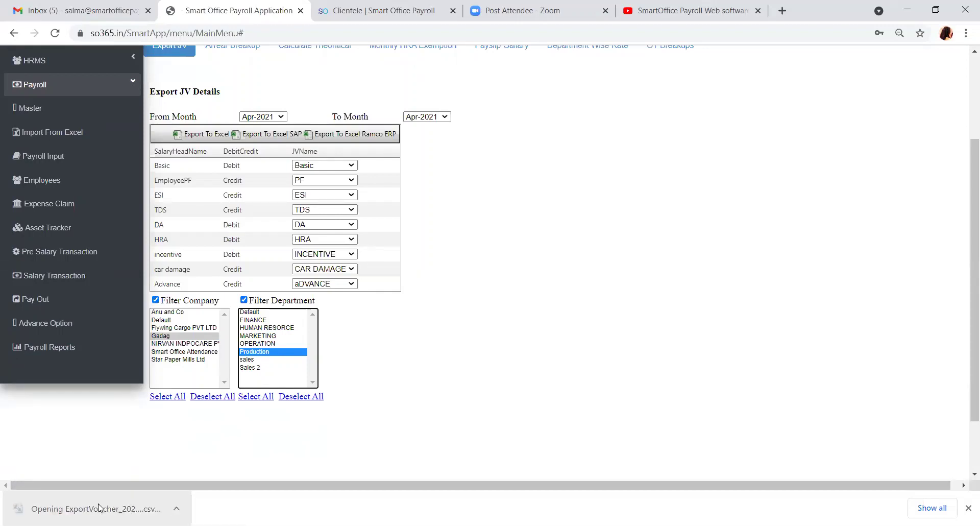